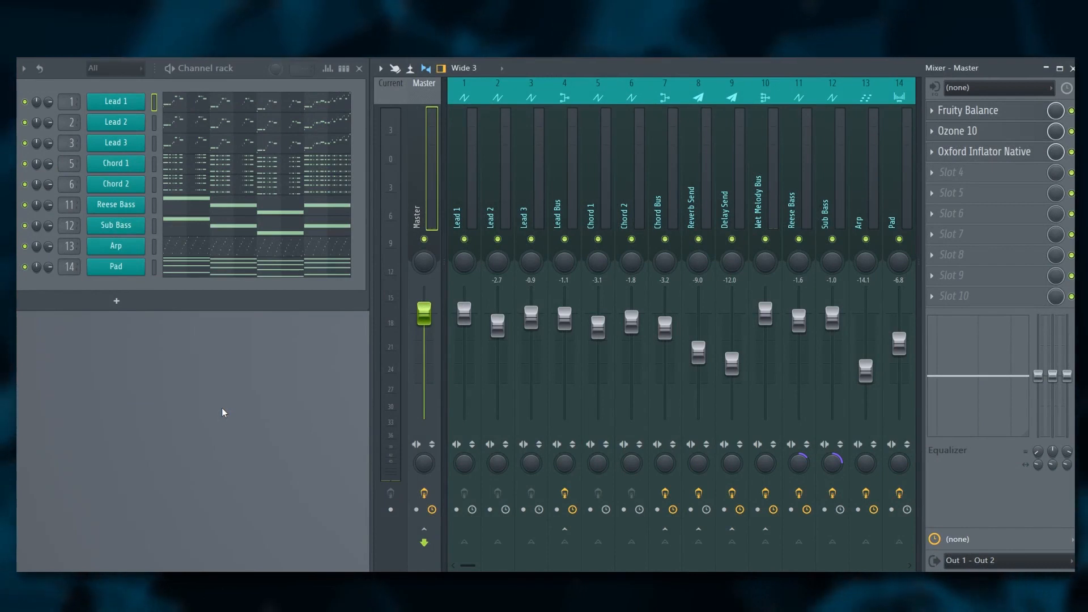
Step: Play the full pattern with all channels to hear the finished mix, and stop playback
key("space")
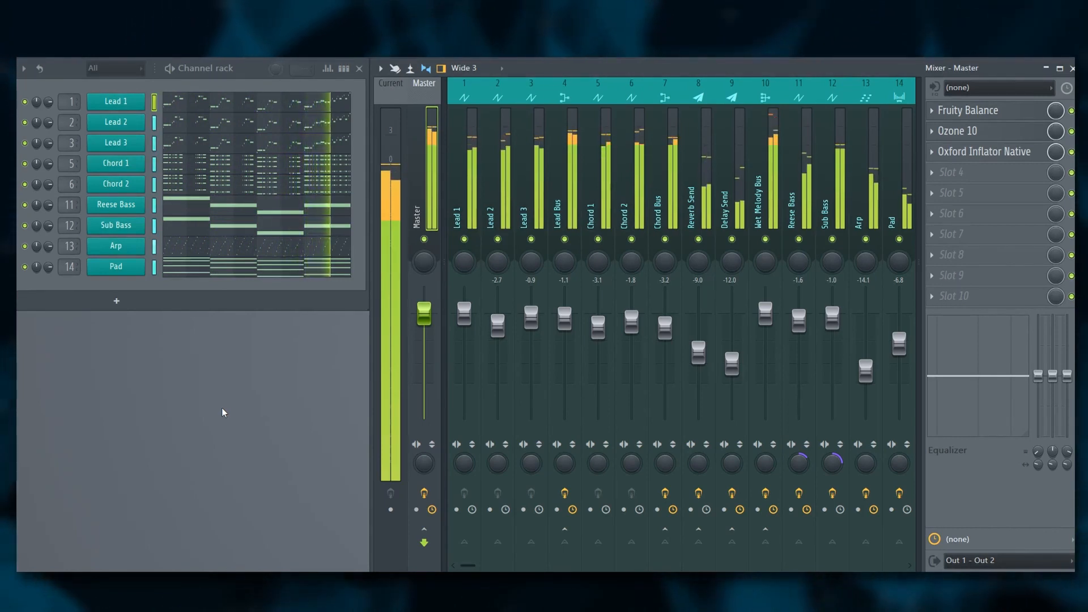
key("space")
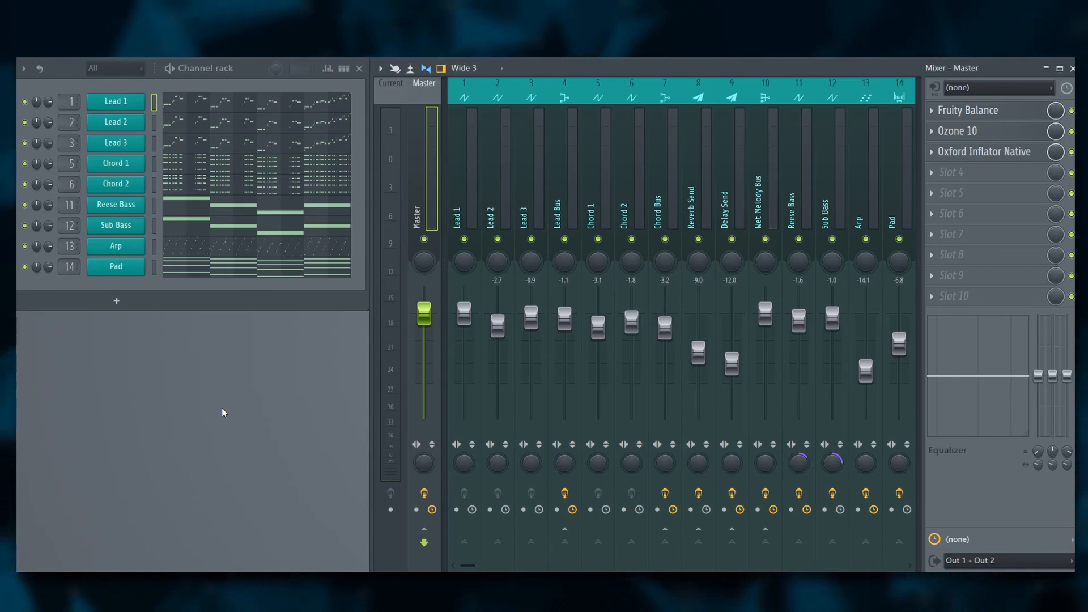
Step: View the Serum patches of the Lead 1 and Chord 1 channels, and close the instrument window
left_click(128, 102)
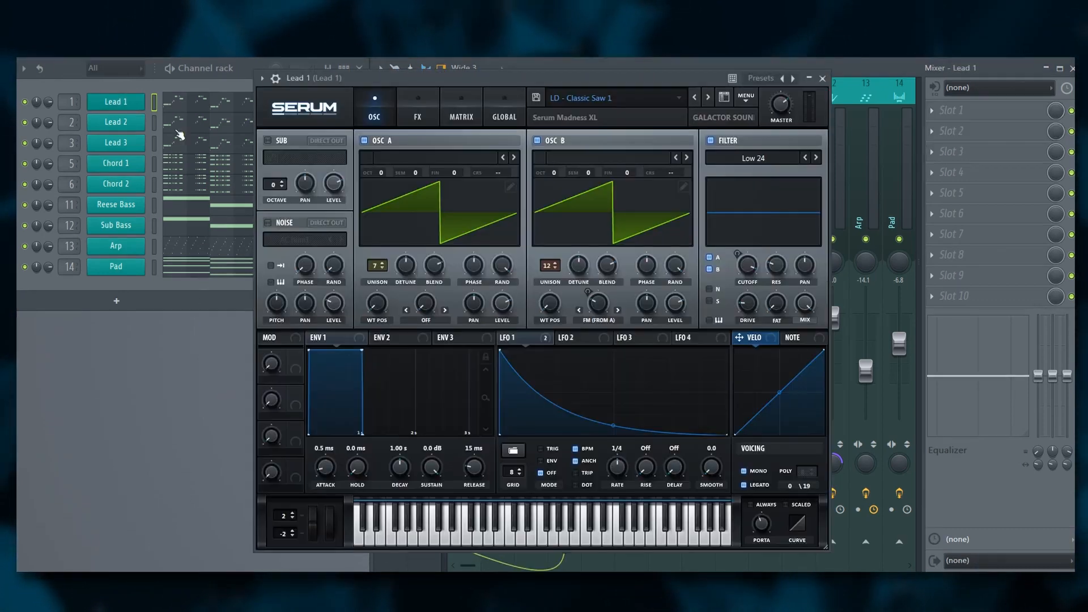
left_click(115, 163)
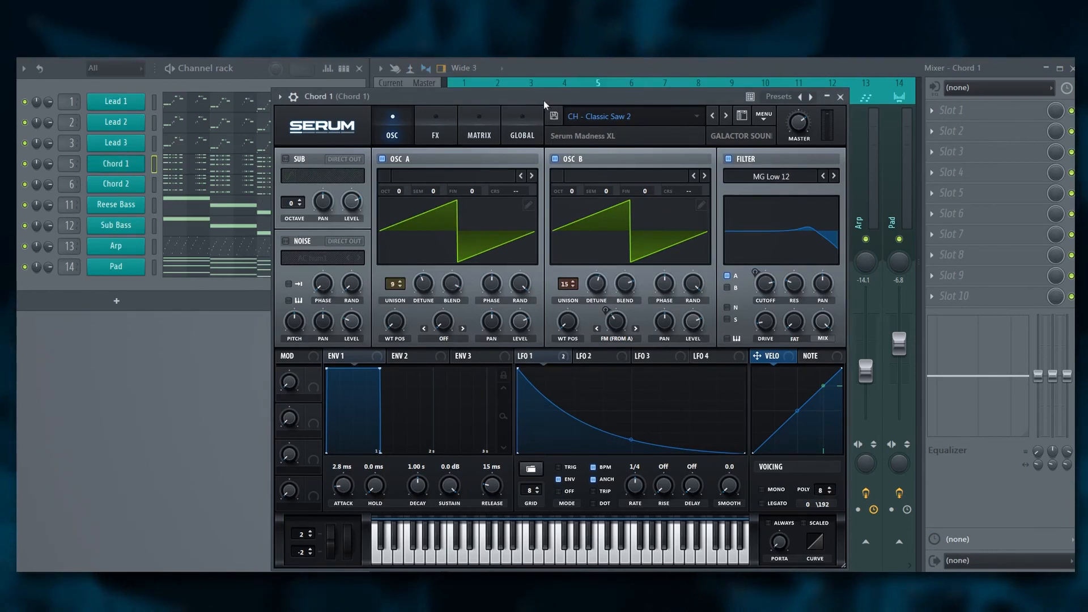
left_click_drag(543, 100, 532, 93)
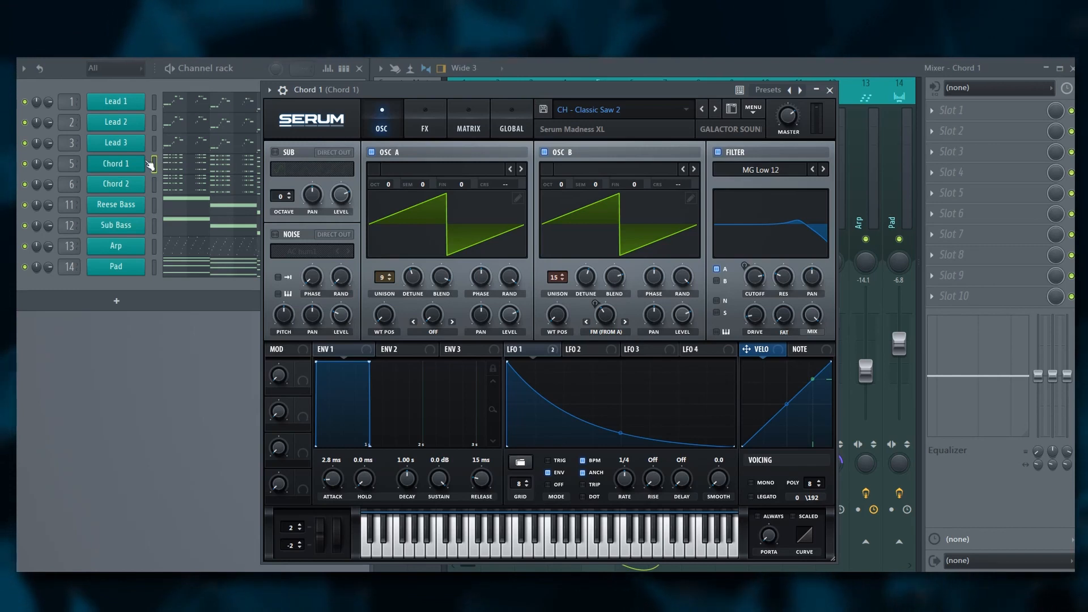
left_click(117, 164)
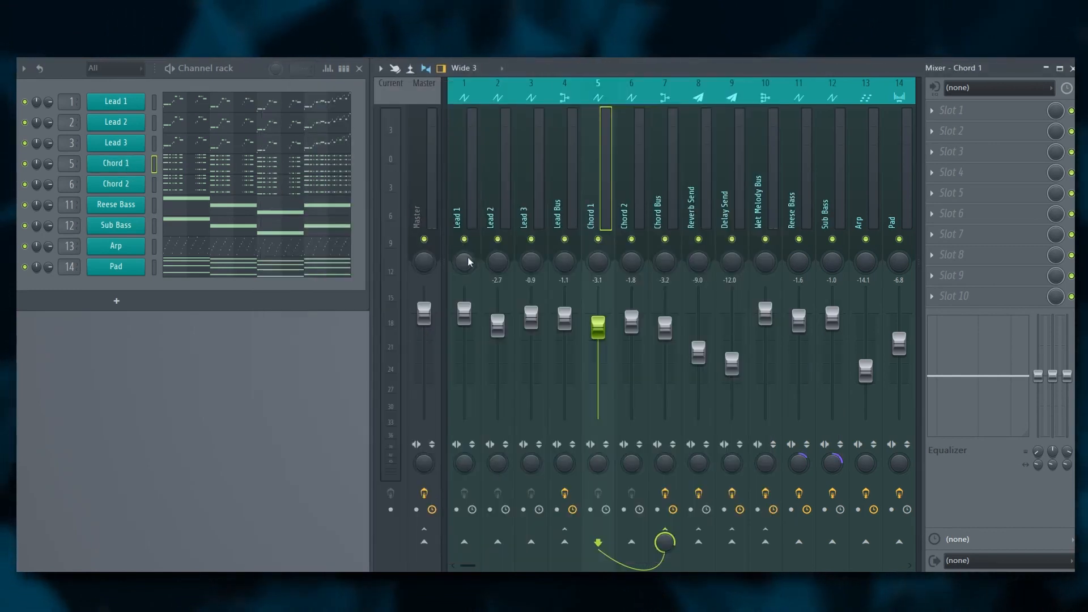
Step: Examine the Lead Bus and the Lead 1, Lead 2 and Lead 3 mixer tracks for their effects and routing
left_click(558, 169)
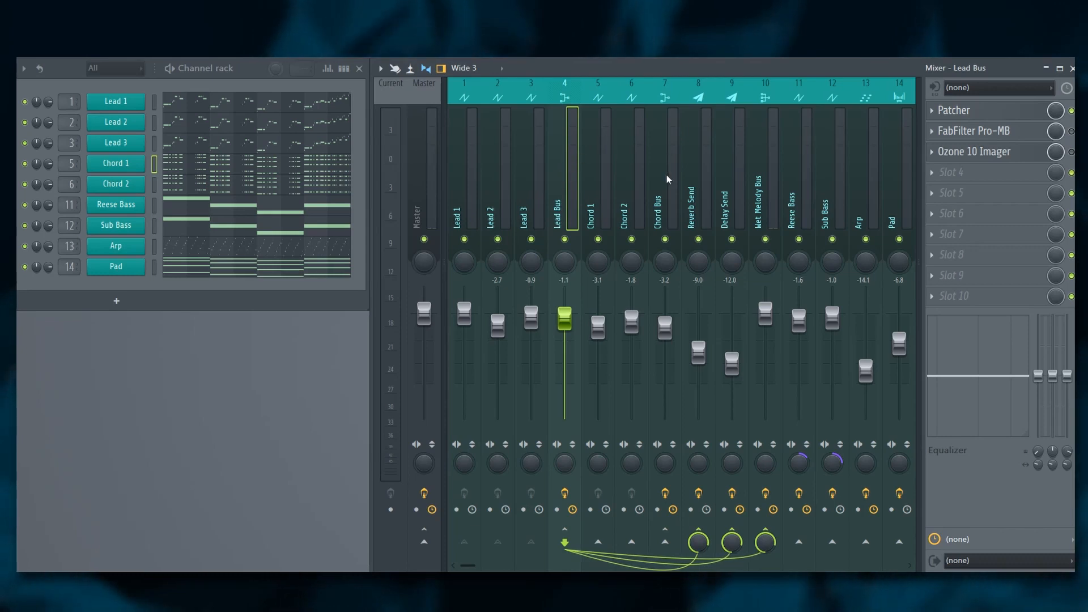
left_click(459, 155)
left_click(520, 161)
left_click(479, 159)
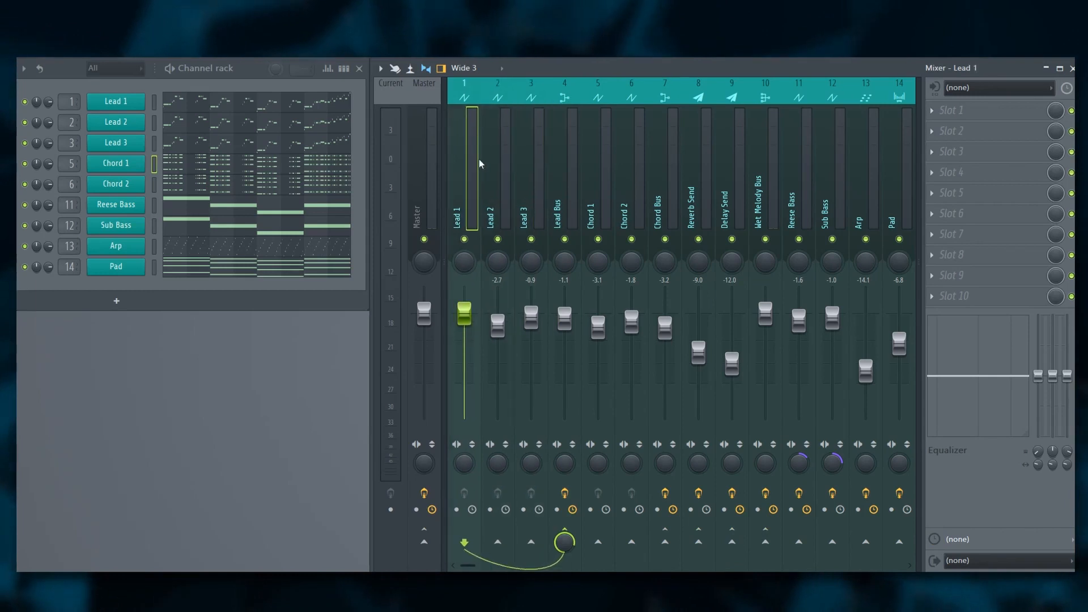
left_click(489, 161)
left_click(521, 166)
left_click(482, 164)
left_click(464, 165)
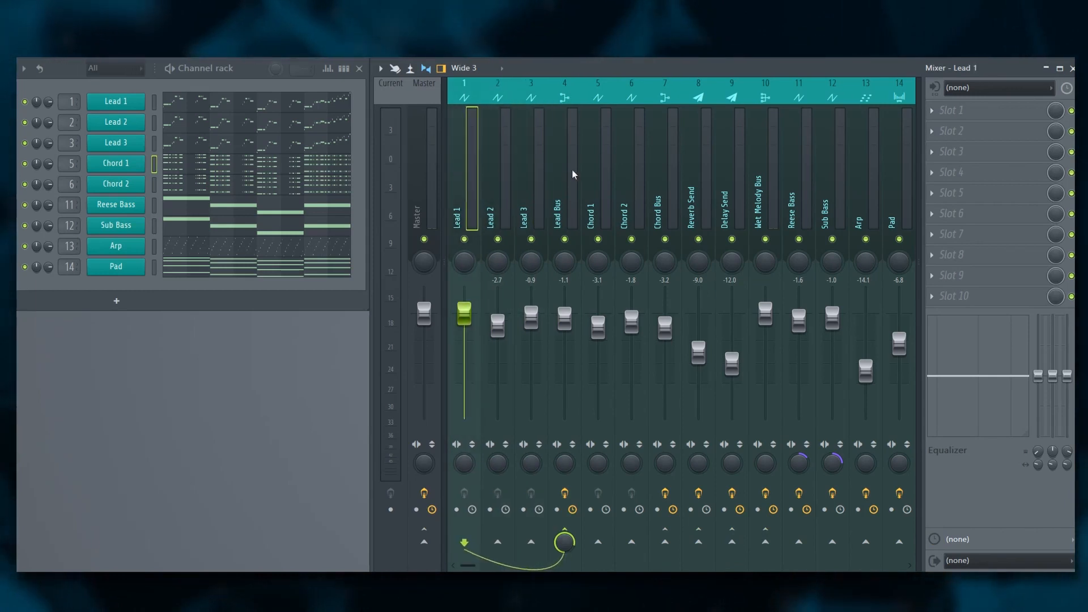
Step: Compare the Lead Bus with Chord 1, Chord 2 and the Chord Bus for their effects and routing
left_click(560, 168)
left_click(598, 172)
left_click(630, 172)
left_click(656, 192)
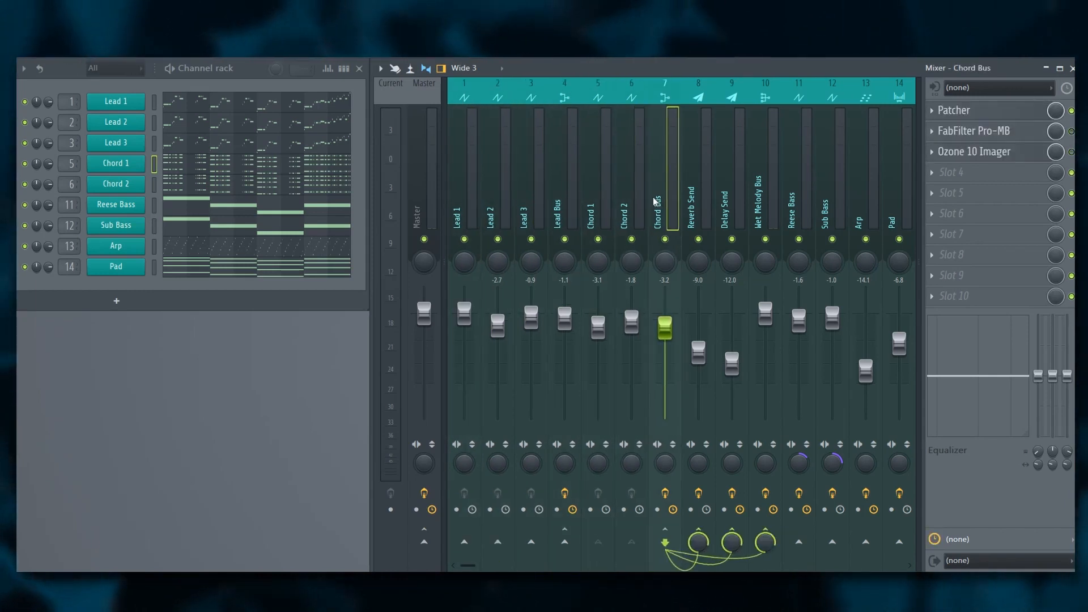
Step: Trace the Lead Bus routing through the Reverb Send and Delay Send to the Wet Melody Bus
left_click(555, 194)
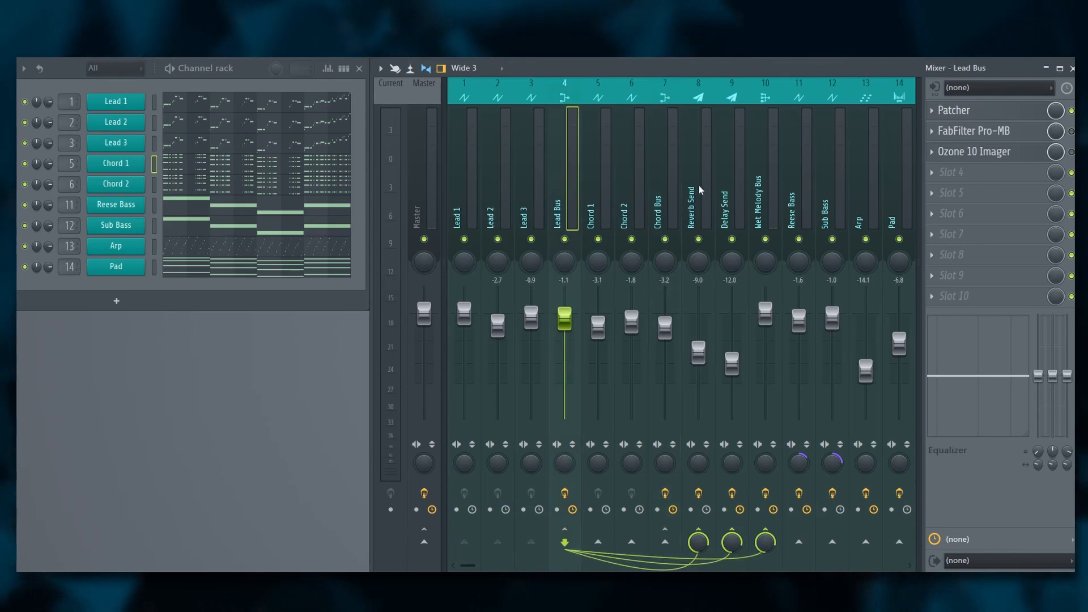
left_click(699, 185)
left_click(725, 187)
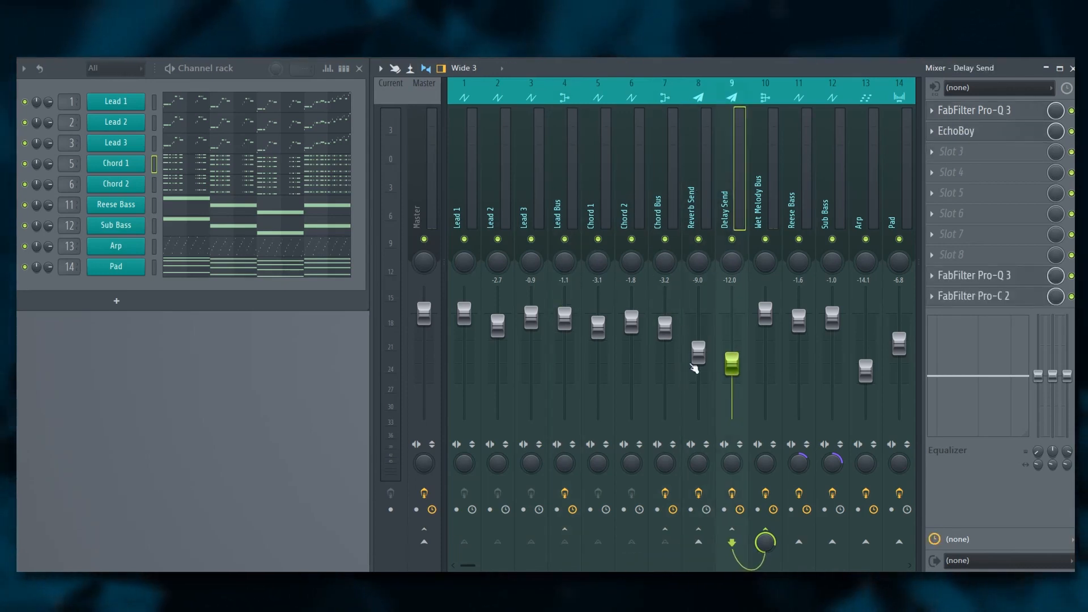
left_click(759, 207)
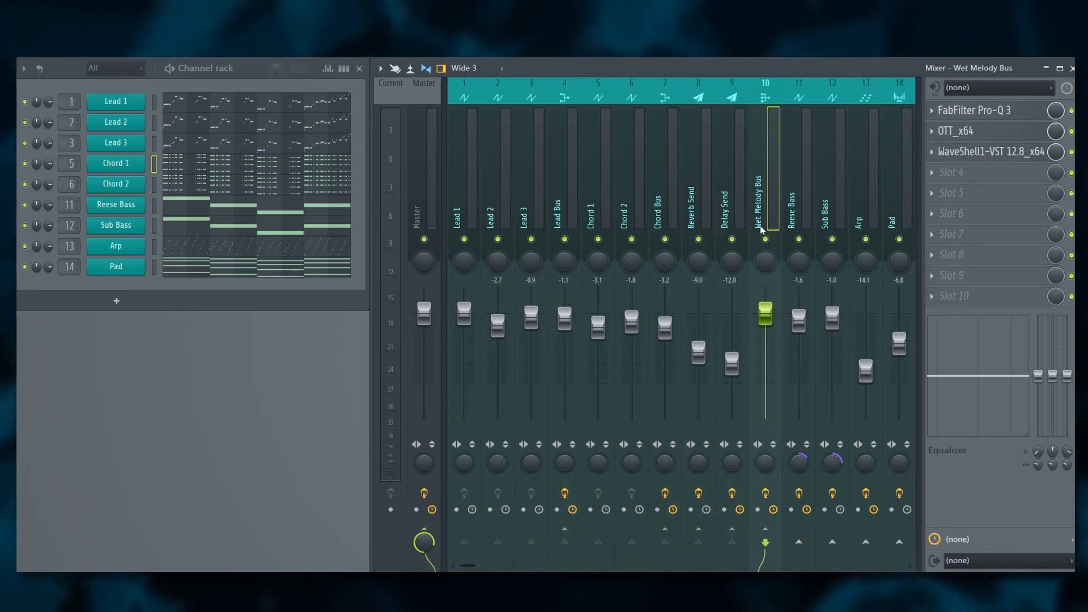
Step: Open FabFilter Pro-MB and Ozone 10 Imager on the Lead Bus, with Pro-MB in front
left_click(560, 200)
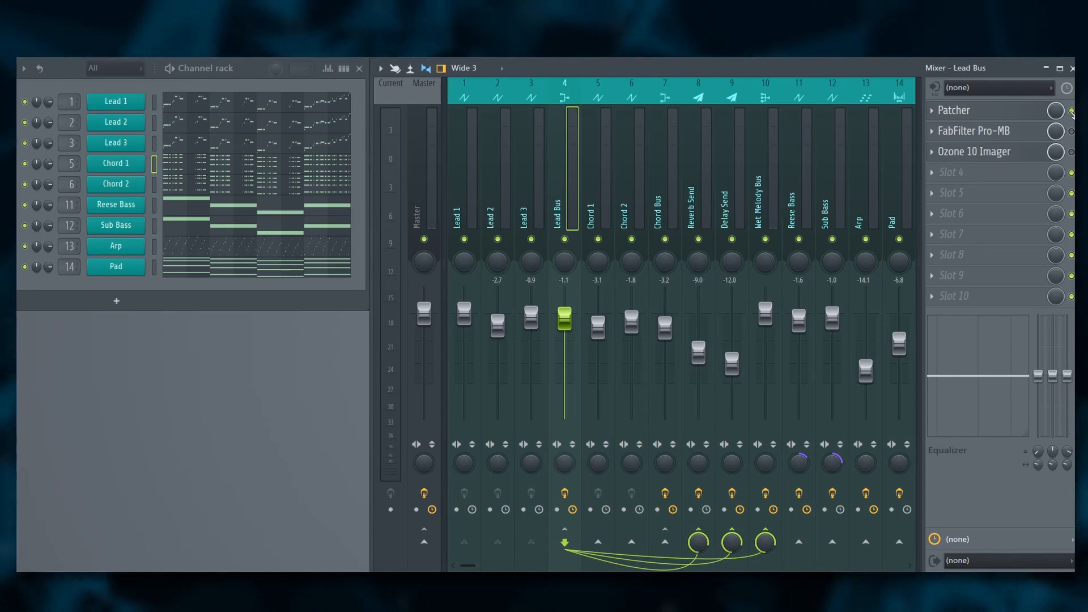
left_click(1028, 132)
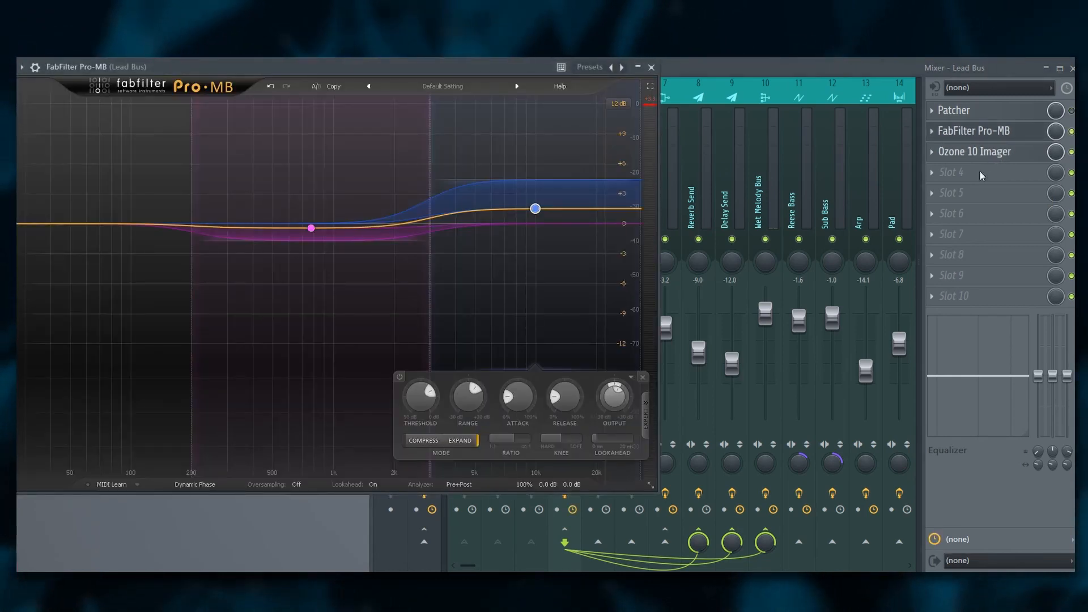
left_click(978, 151)
left_click(356, 70)
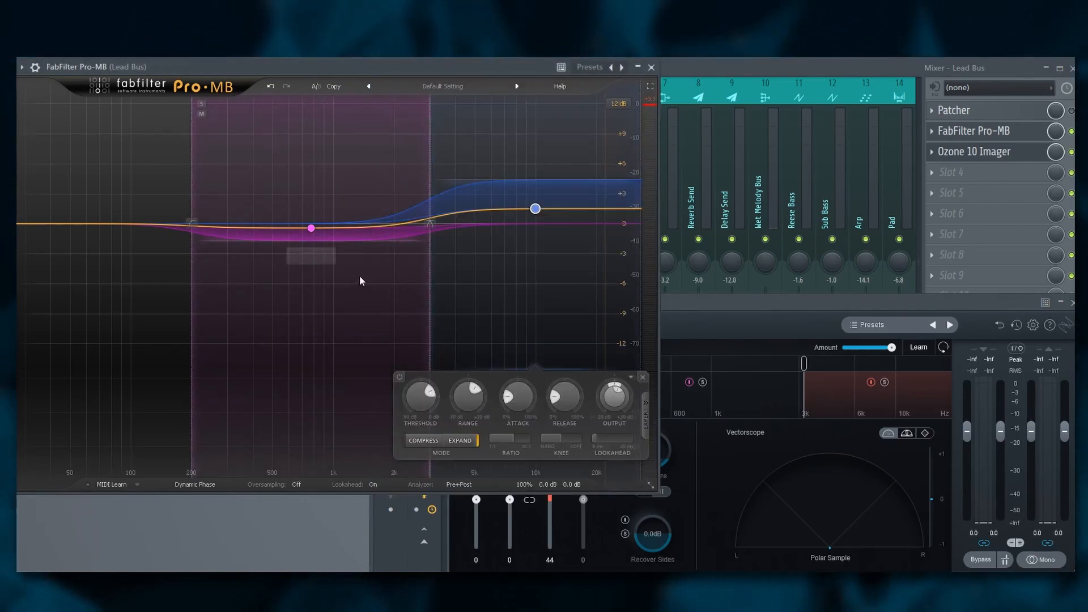
Step: Examine the settings of the mid compression band and the high expansion band in Pro-MB
left_click(335, 327)
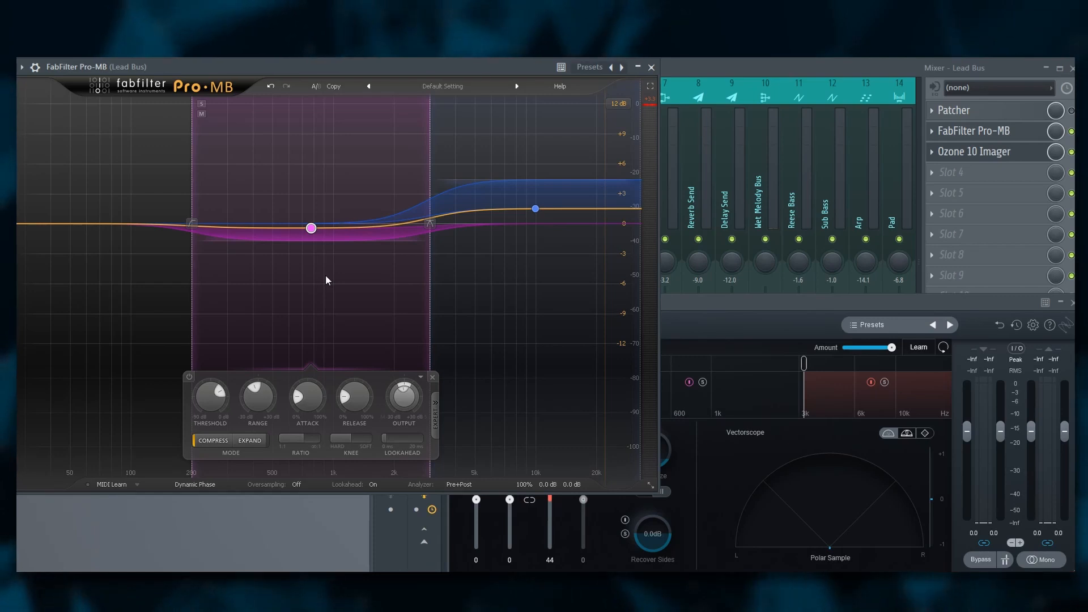
left_click(495, 284)
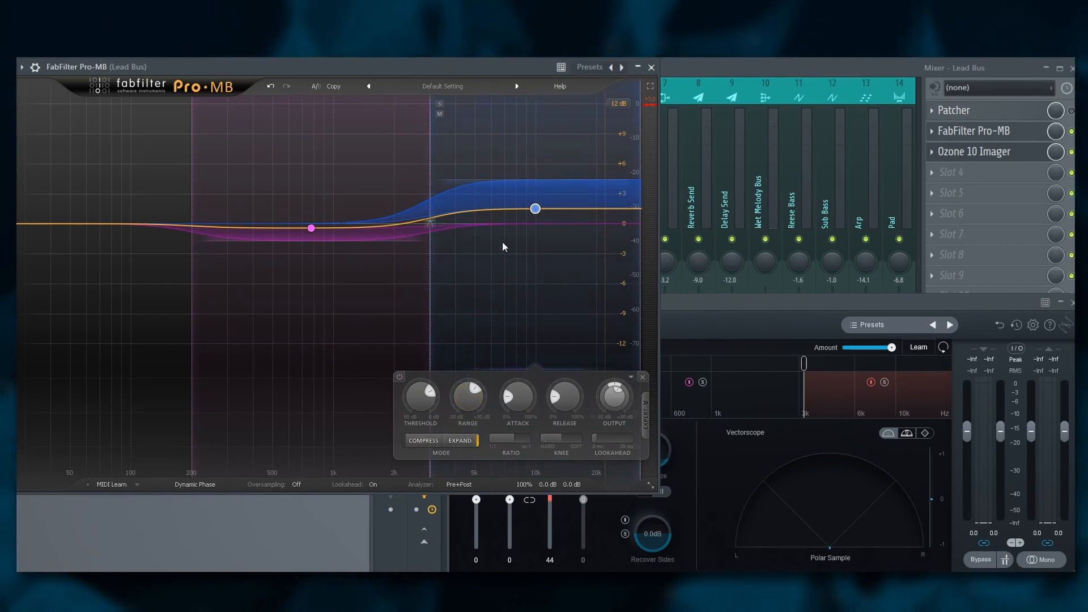
mouse_move(519, 180)
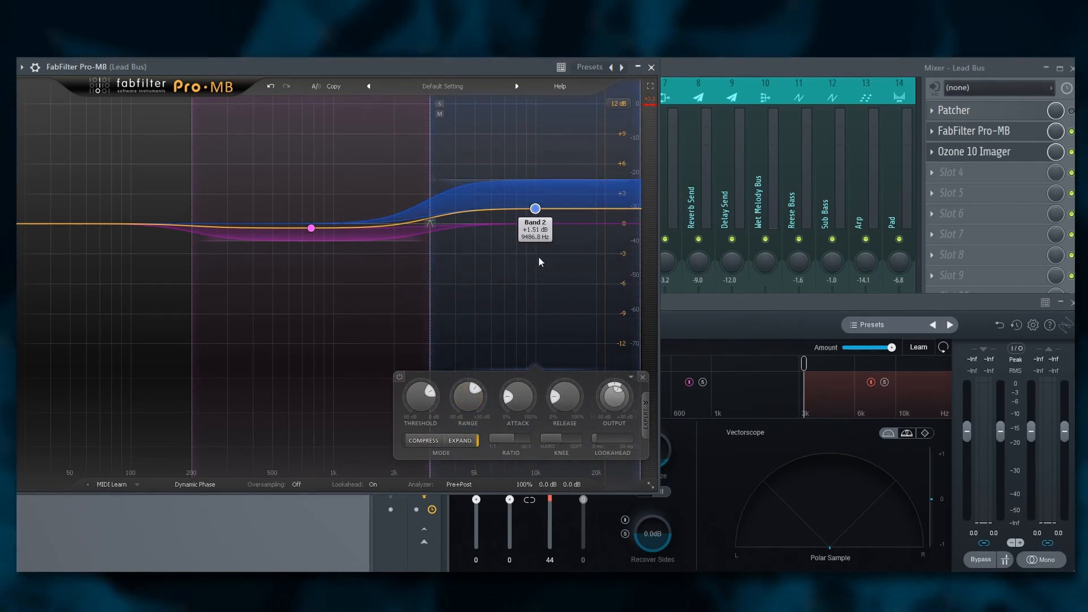
left_click(357, 316)
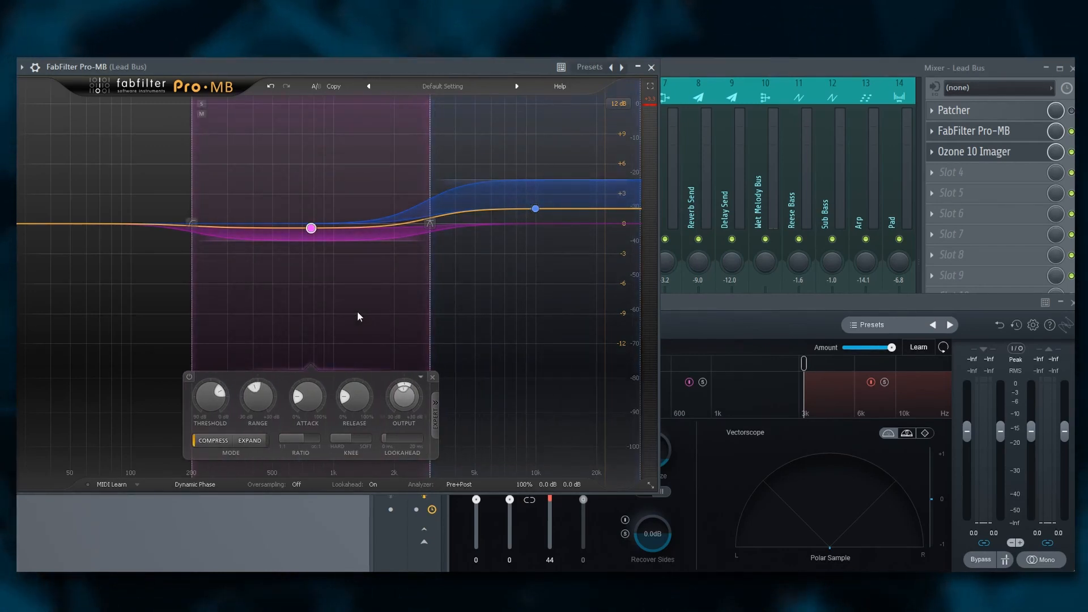
Step: View the Ozone 10 Imager's stereo width settings, and close both effect windows
left_click(703, 304)
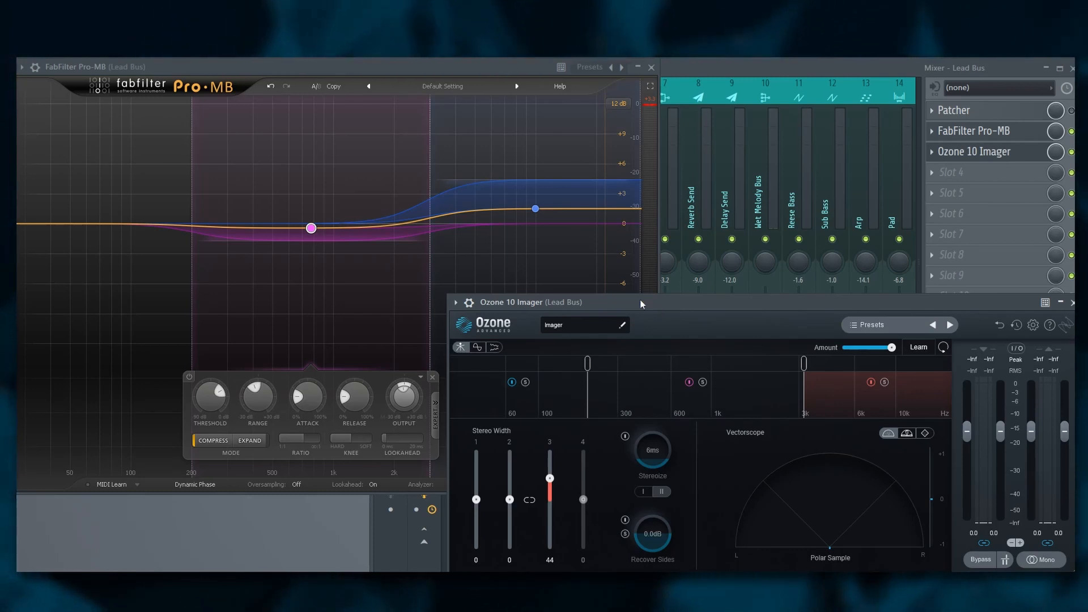
left_click(985, 153)
left_click(984, 134)
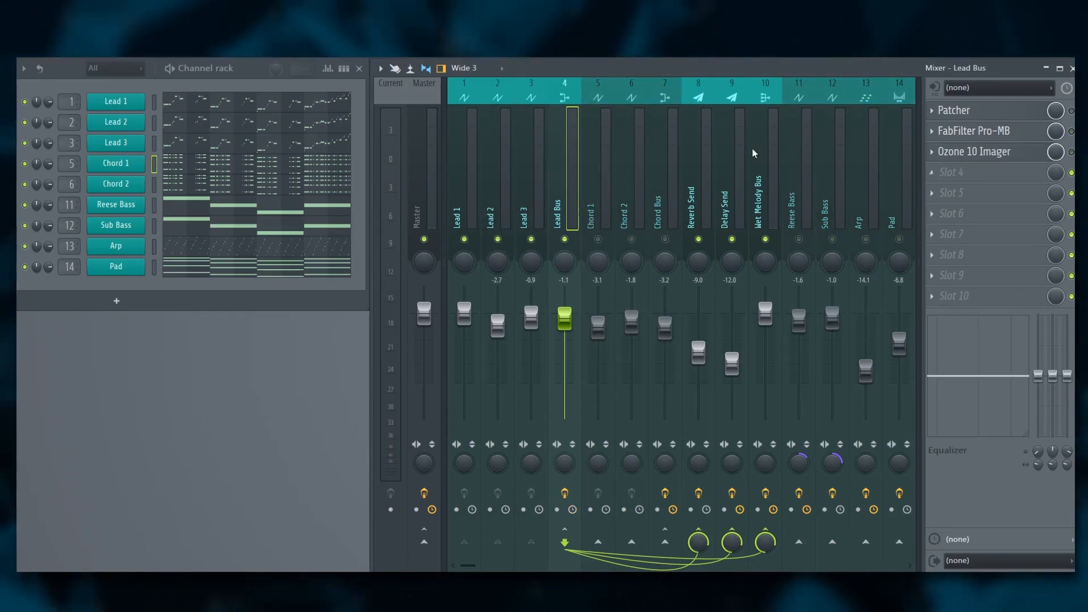
Step: Play the soloed leads with the Lead Bus effects bypassed, and again with FabFilter Pro-MB and Ozone 10 Imager enabled
key("space")
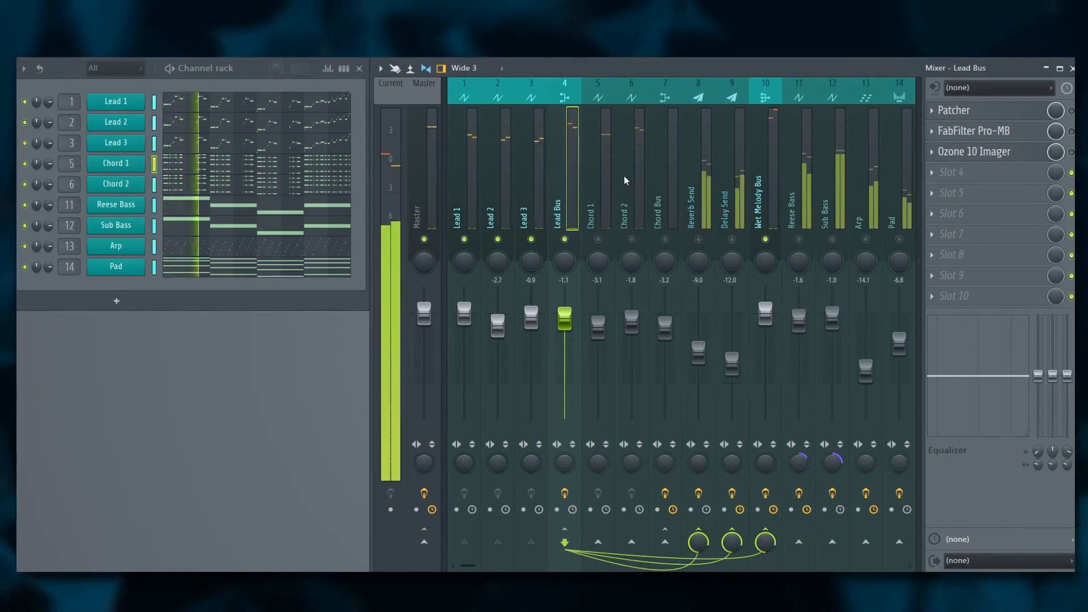
key("space")
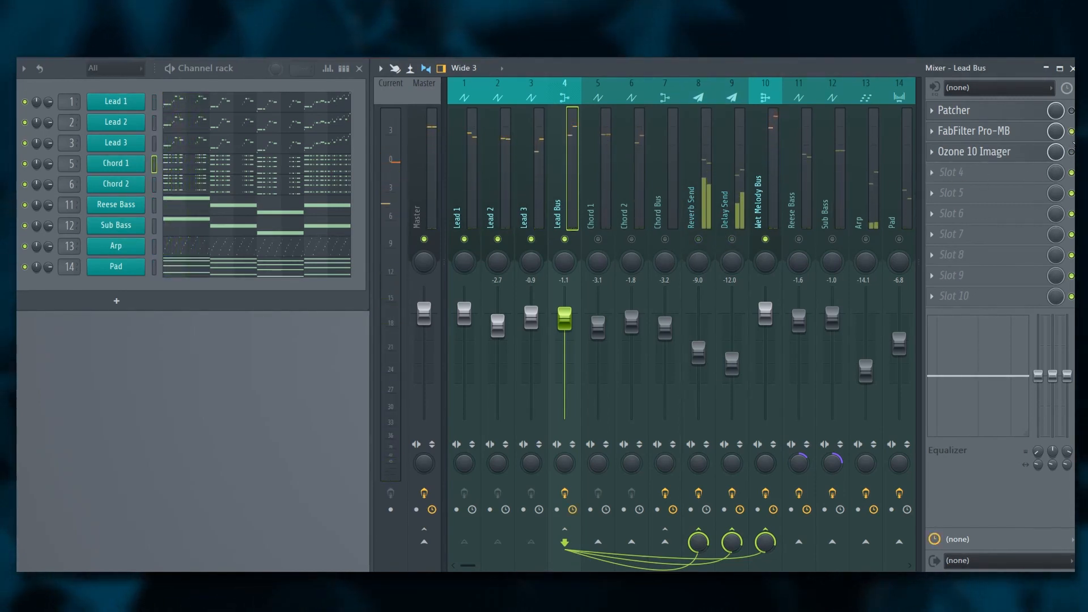
left_click(1071, 131)
key("space")
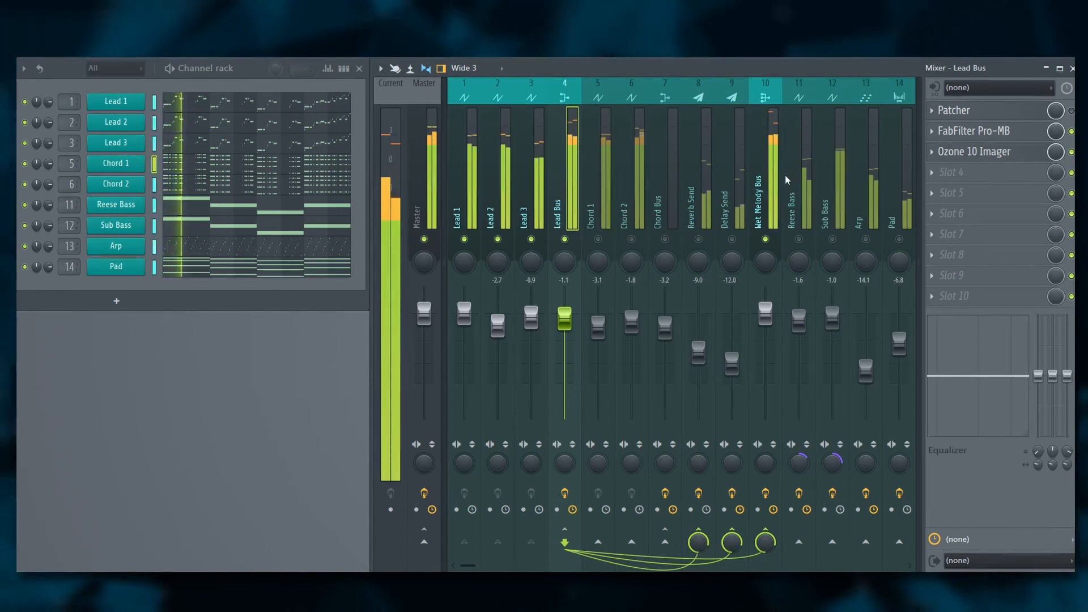
key("space")
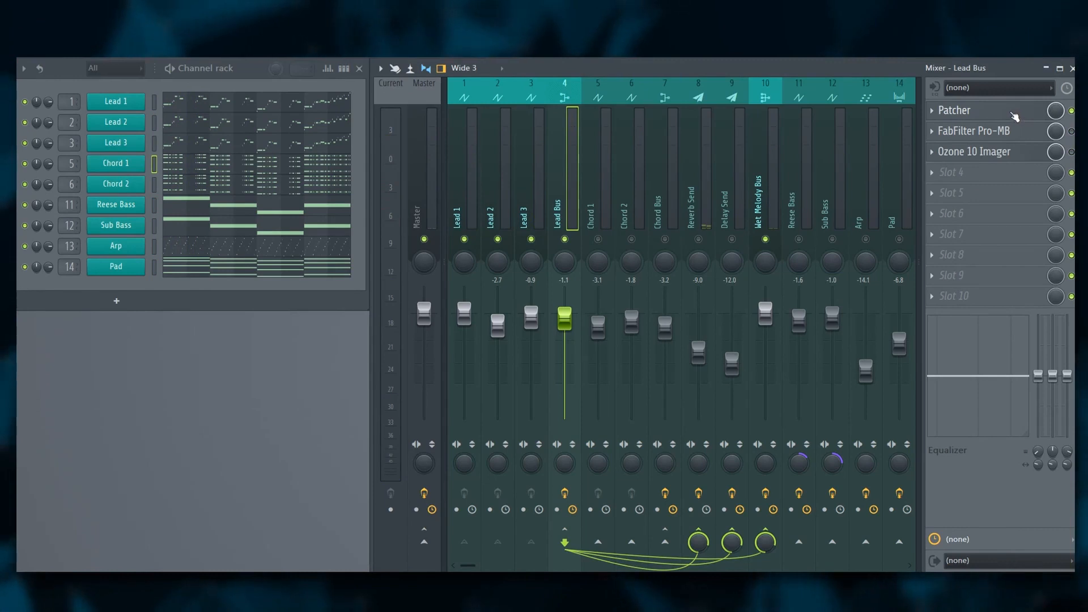
Step: Play the soloed leads with the Patcher effect enabled, and compare them with Patcher bypassed
key("space")
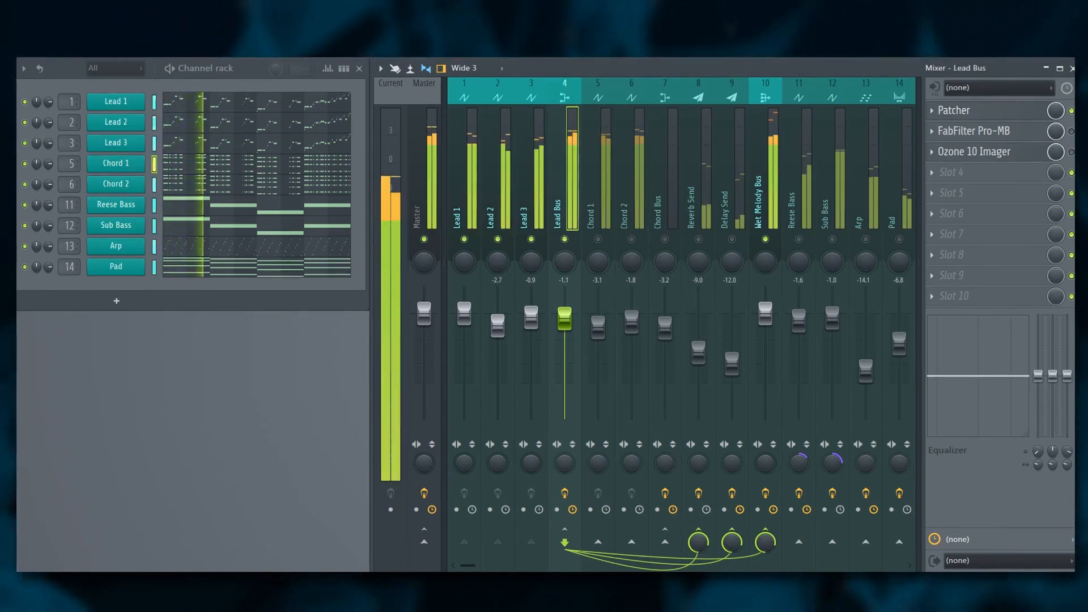
key("space")
key("space")
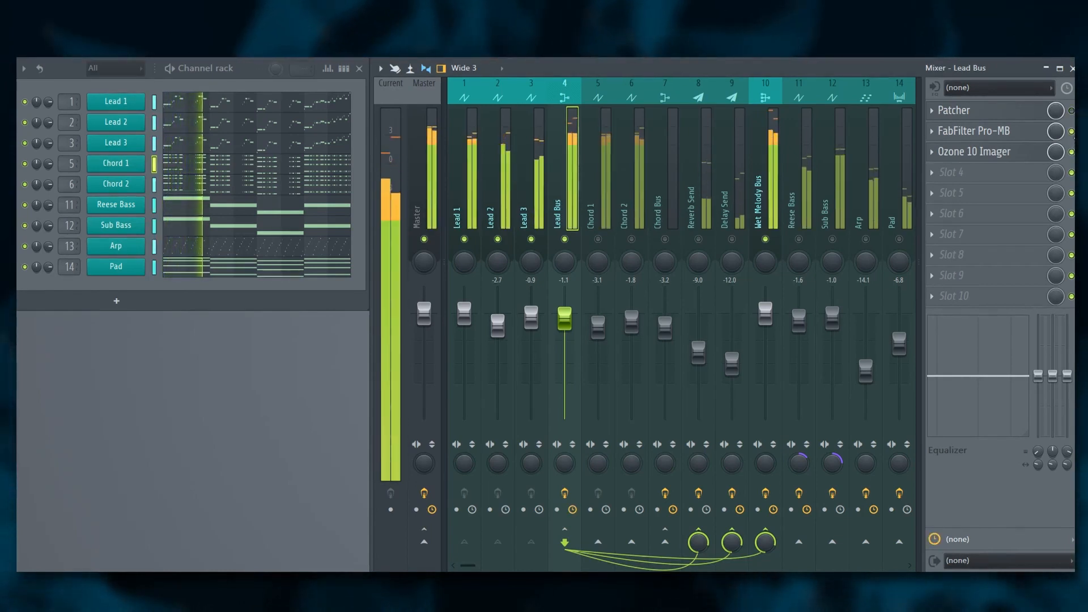
key("space")
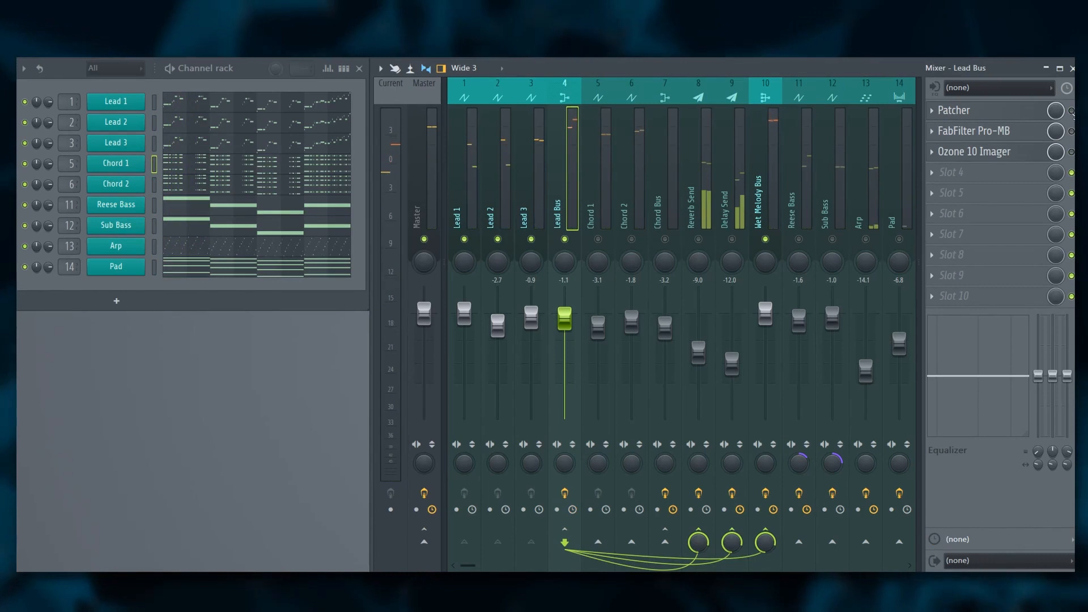
Step: Open the Patcher Lead Enhancer on the Lead Bus and reposition its window
left_click(1003, 113)
left_click_drag(521, 206, 535, 202)
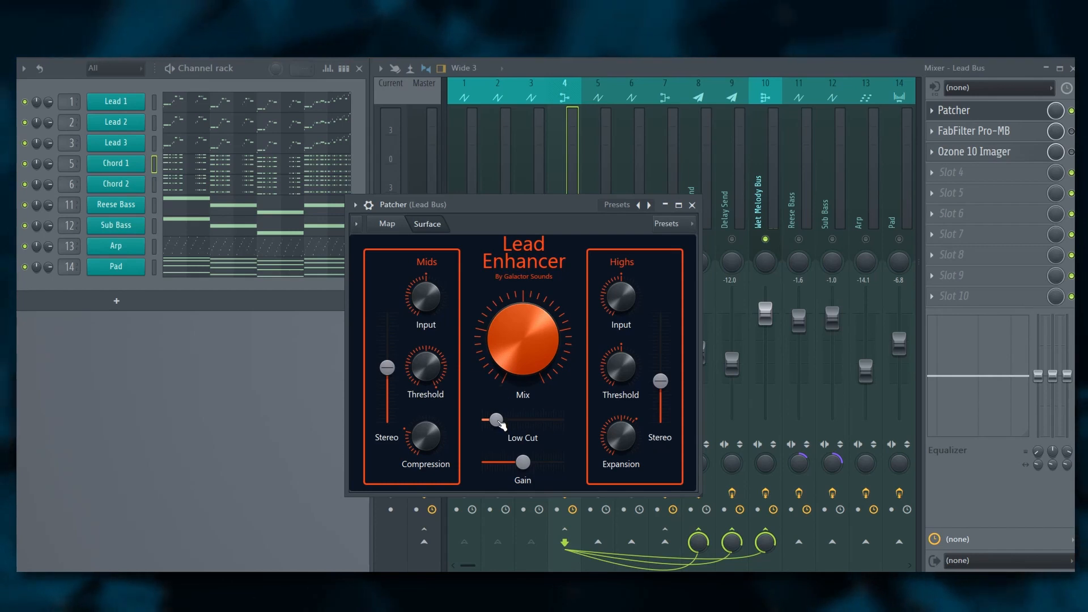
Step: Try the Lead Enhancer's Low Cut at its maximum, and reset it to its default
mouse_move(501, 424)
left_mouse_down()
mouse_move(485, 423)
mouse_move(496, 420)
left_mouse_up()
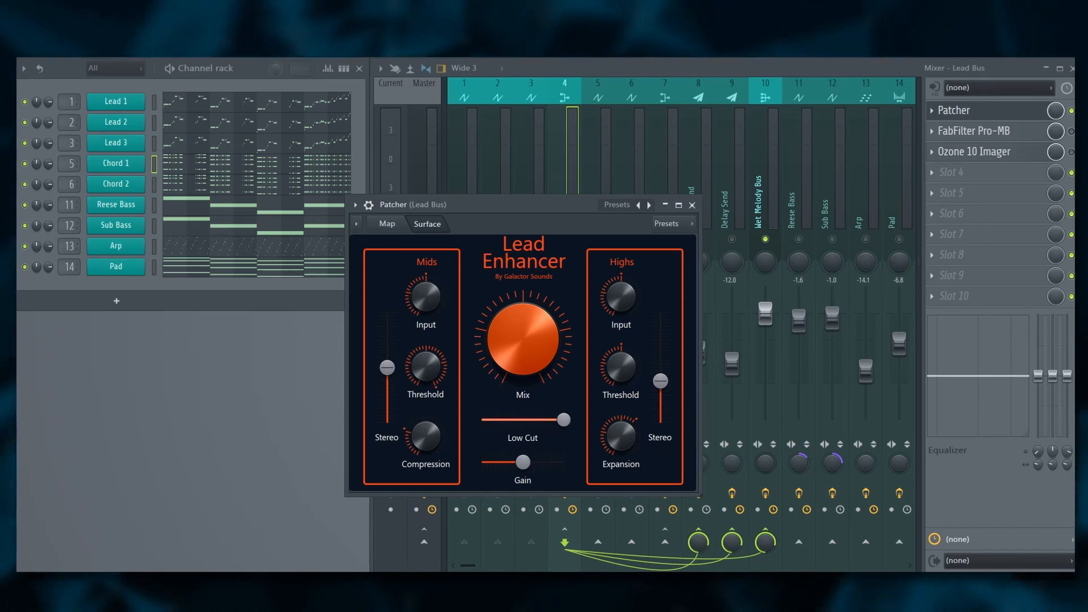
right_click(540, 422)
left_click(566, 428)
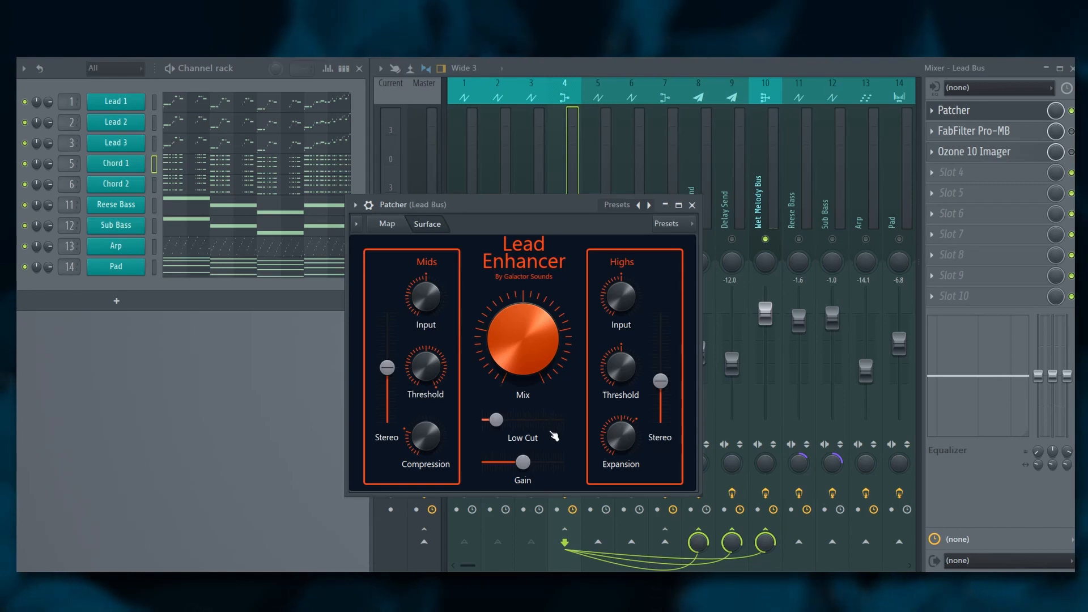
Step: Try the Lead Enhancer's Gain at 0%, and reset it to its default
left_click_drag(536, 465, 497, 465)
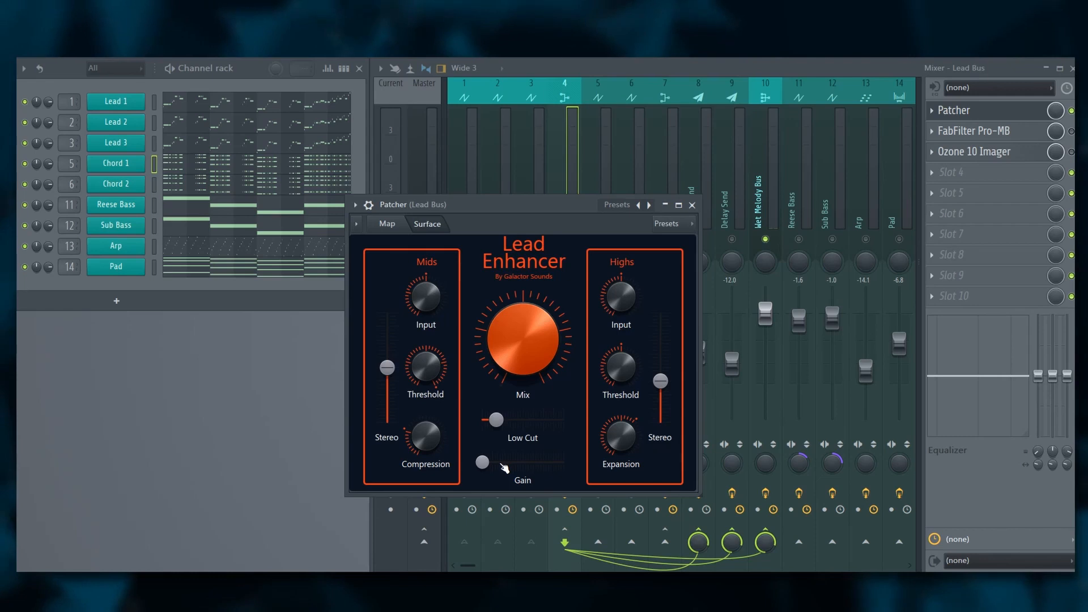
left_click_drag(556, 204, 587, 199)
right_click(545, 460)
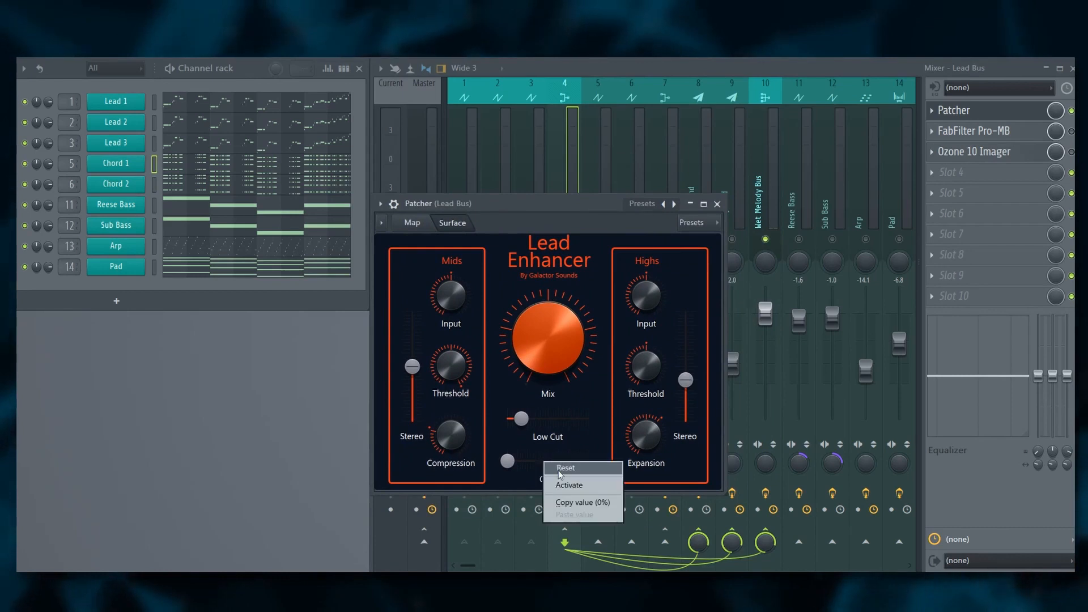
left_click(559, 470)
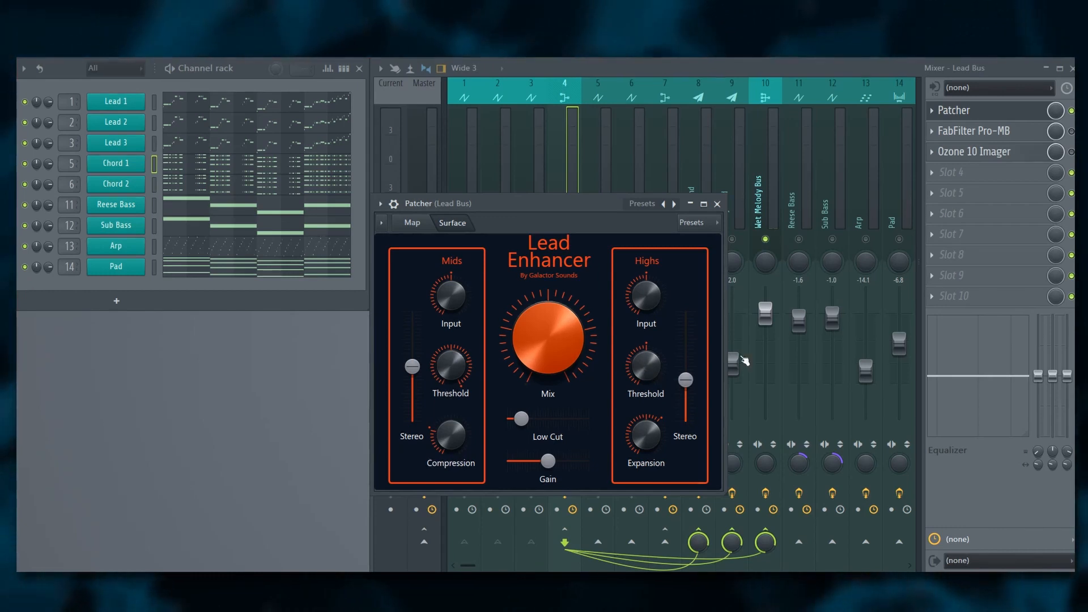
Step: Try a higher Highs Stereo setting in the Lead Enhancer, and reset it to its default
left_click_drag(685, 379, 686, 326)
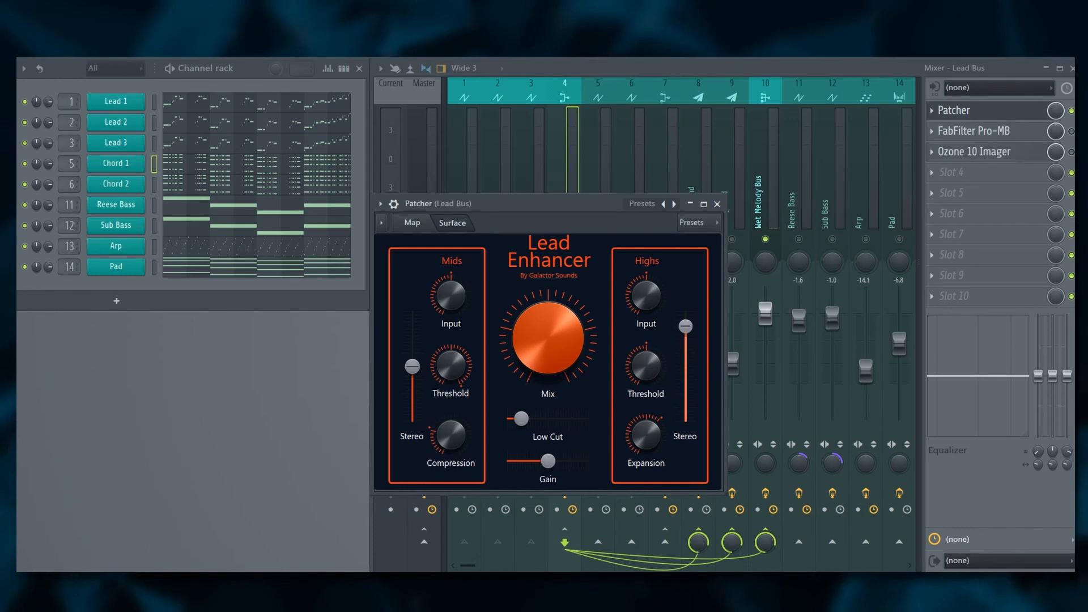
right_click(685, 312)
left_click(709, 318)
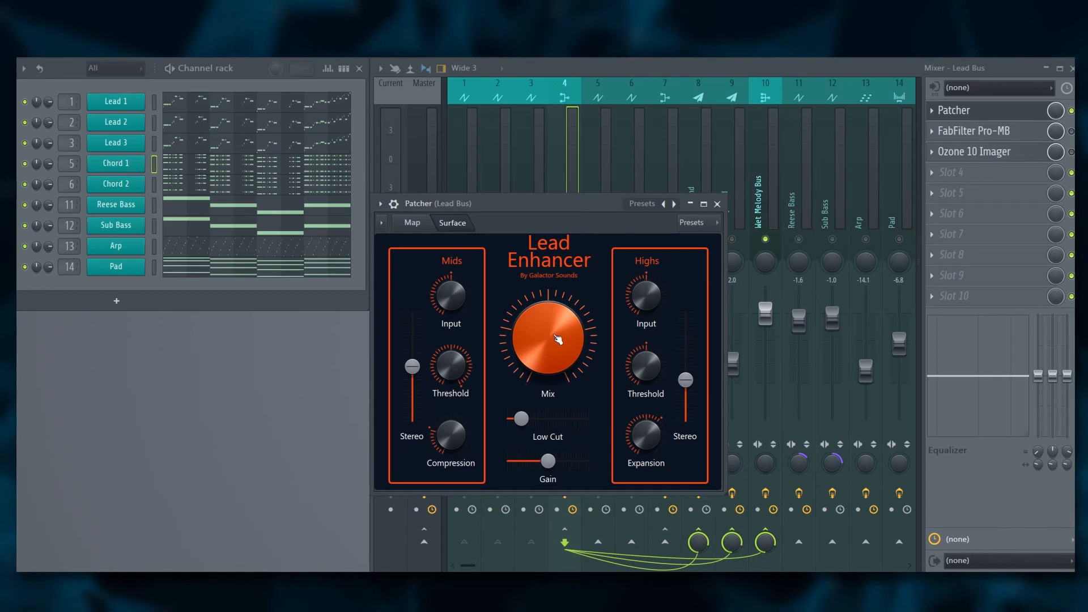
Step: View the Lead Enhancer's full plugin map in an enlarged window, and return to its surface controls at the original size
left_click(421, 227)
left_click_drag(477, 202, 300, 133)
left_click_drag(546, 425, 913, 535)
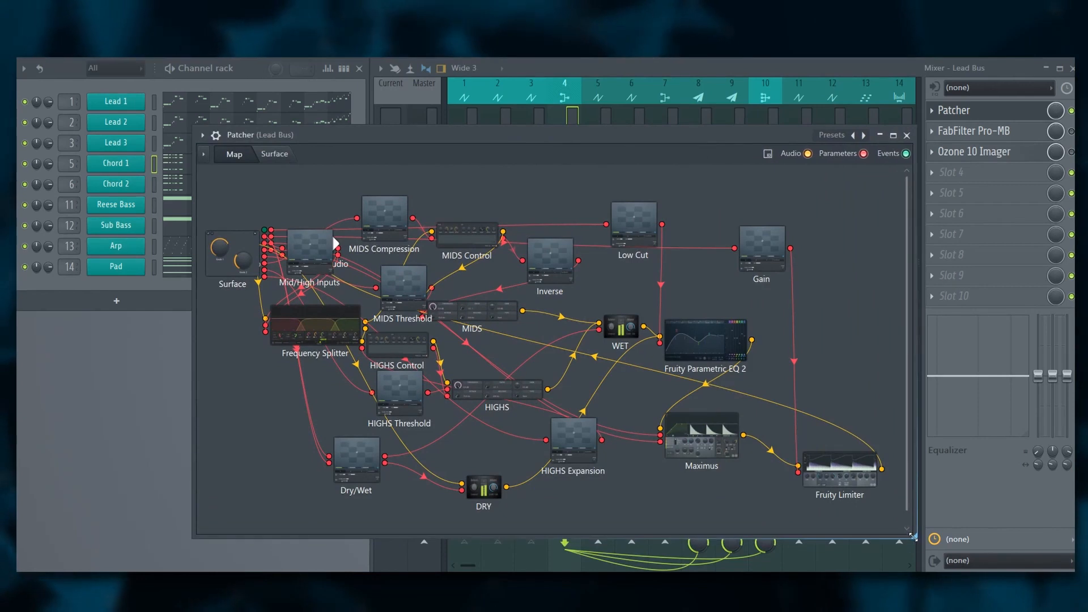
left_click_drag(913, 535, 546, 425)
left_click(274, 154)
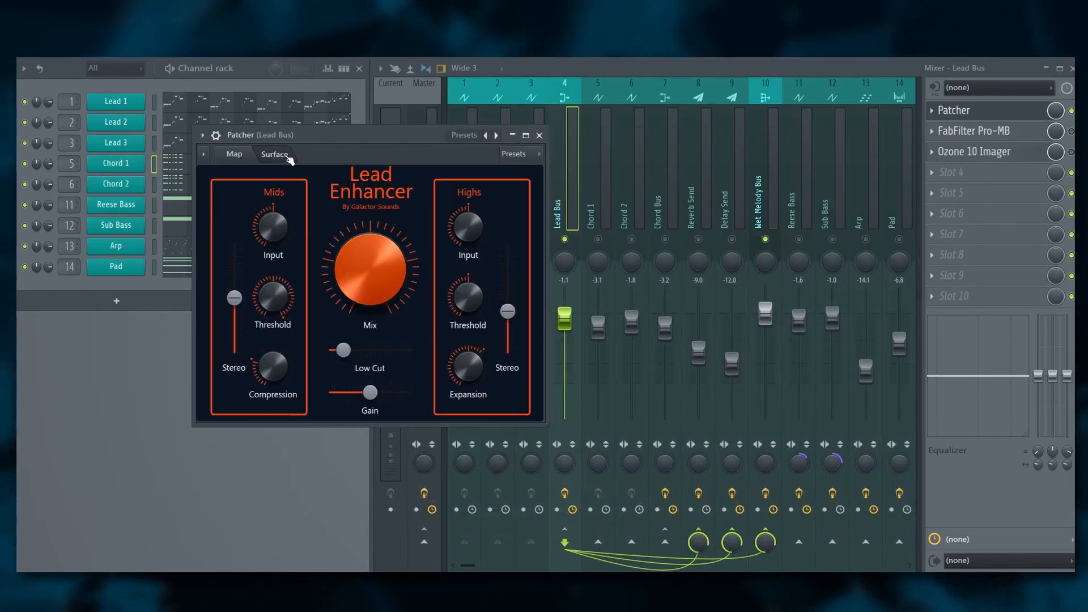
left_click_drag(315, 138, 494, 199)
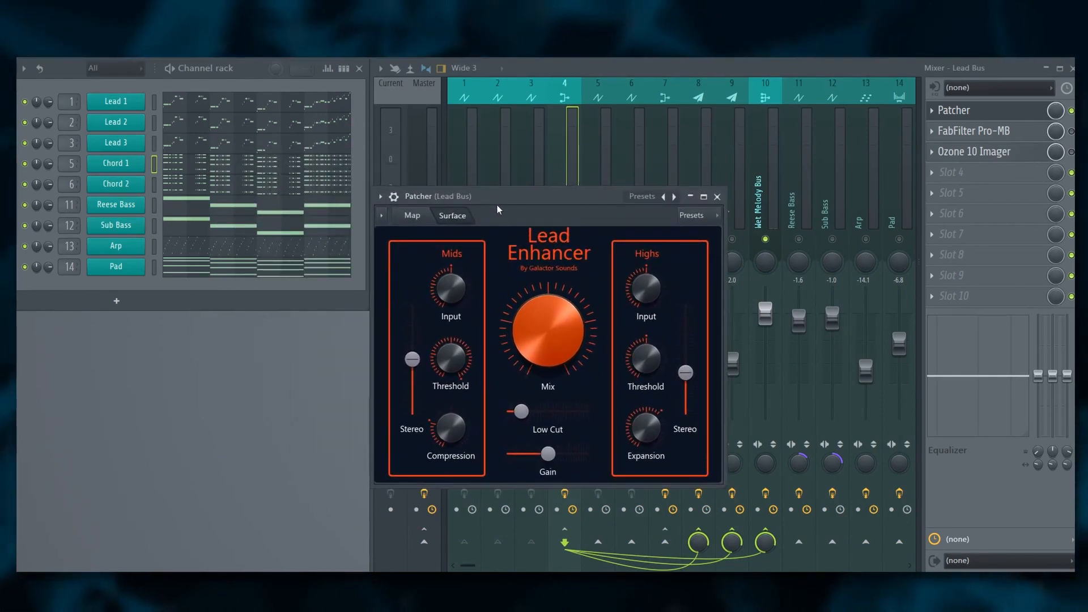
Step: Inspect the Frequency Splitter in the Lead Enhancer's map, and close the Lead Bus Patcher from its surface view
left_click(412, 215)
double_click(492, 390)
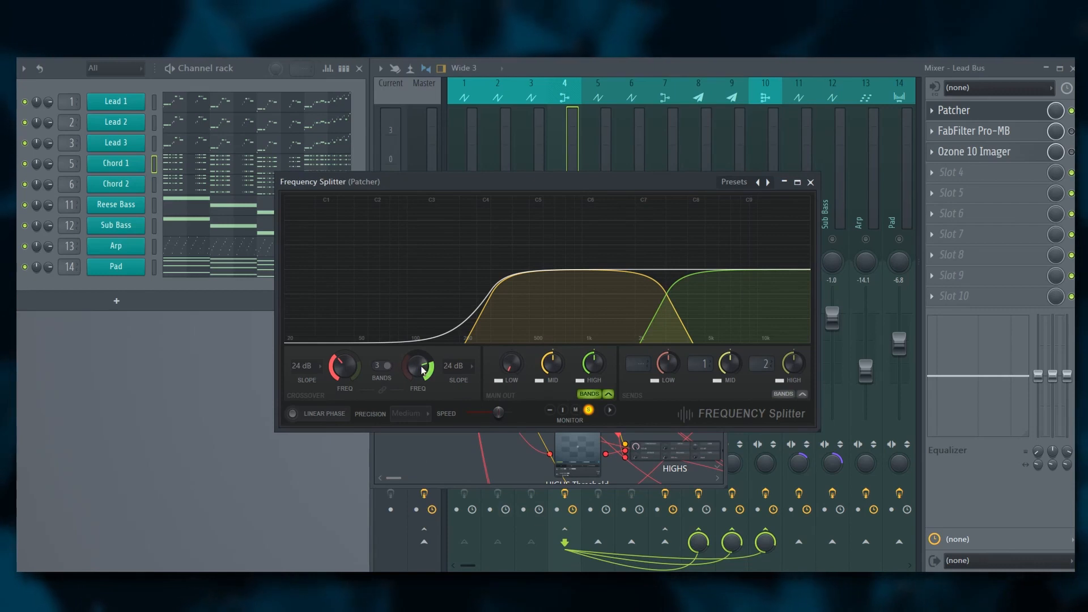
left_click(810, 182)
left_click(451, 215)
left_click(692, 197)
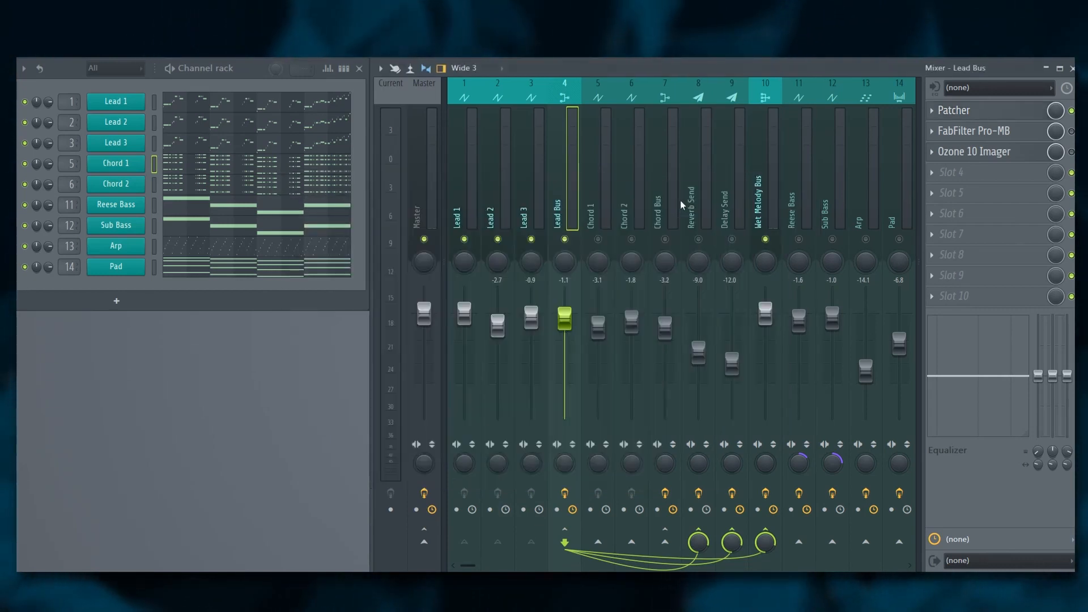
Step: Unmute the Chord Bus, and inspect the Frequency Splitter inside its Chord Enhancer Patcher
left_click(661, 181)
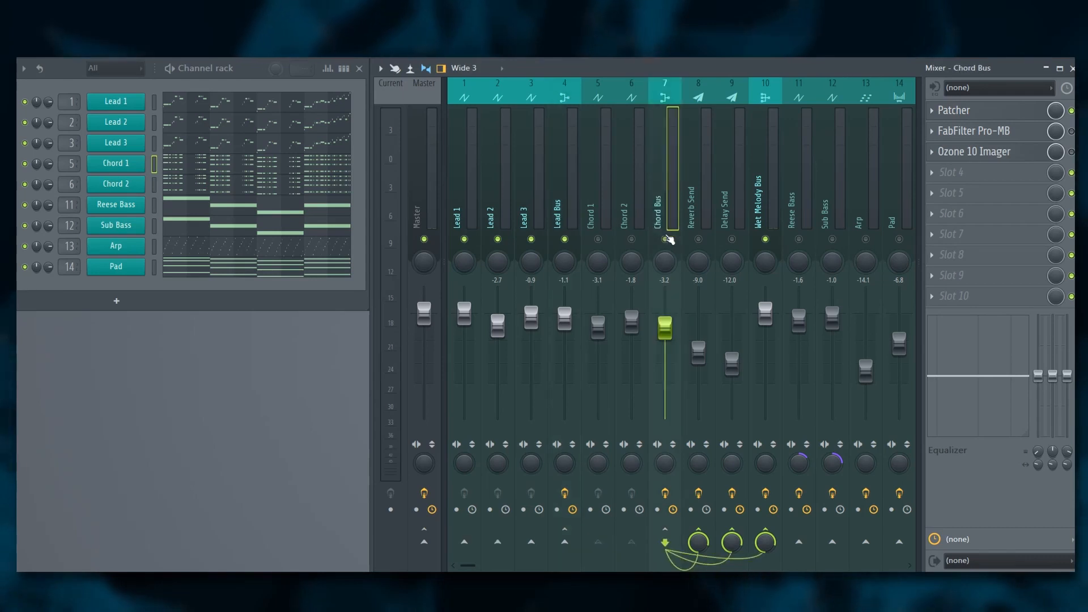
left_click(987, 113)
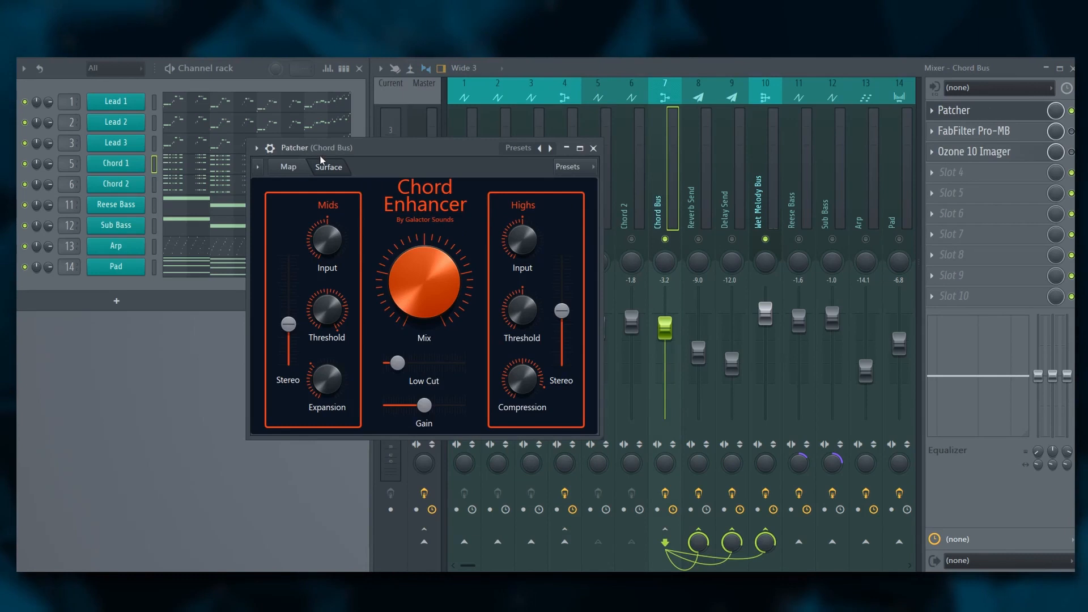
left_click(302, 173)
left_click(365, 347)
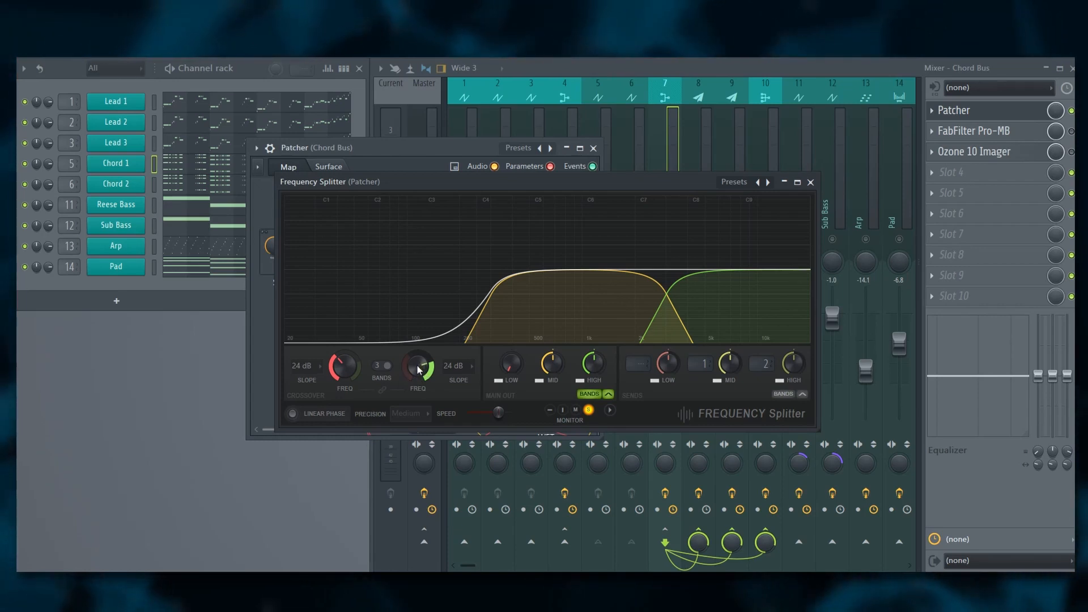
left_click(810, 182)
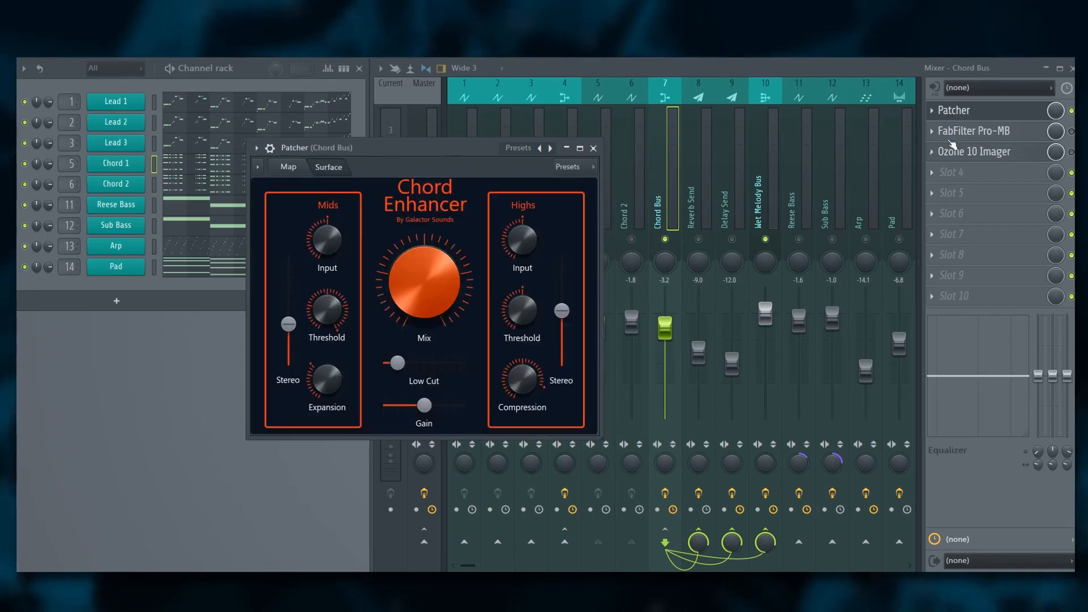
left_click(954, 111)
Step: Review the Lead Enhancer's map and surface on the Lead Bus again, and close its window
left_click(577, 183)
left_click(953, 111)
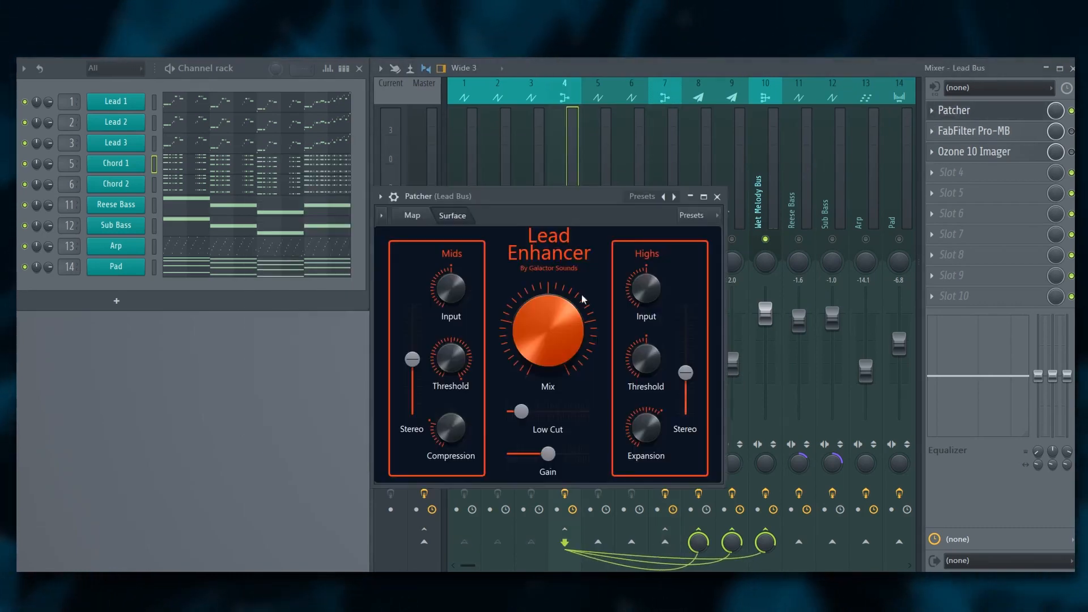
left_click(422, 220)
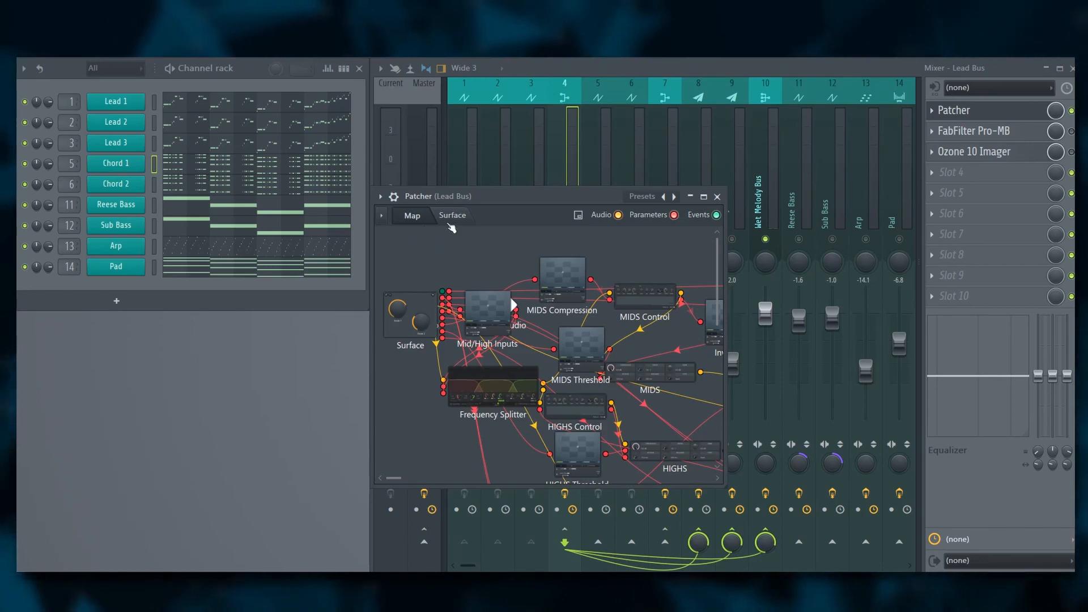
left_click(452, 216)
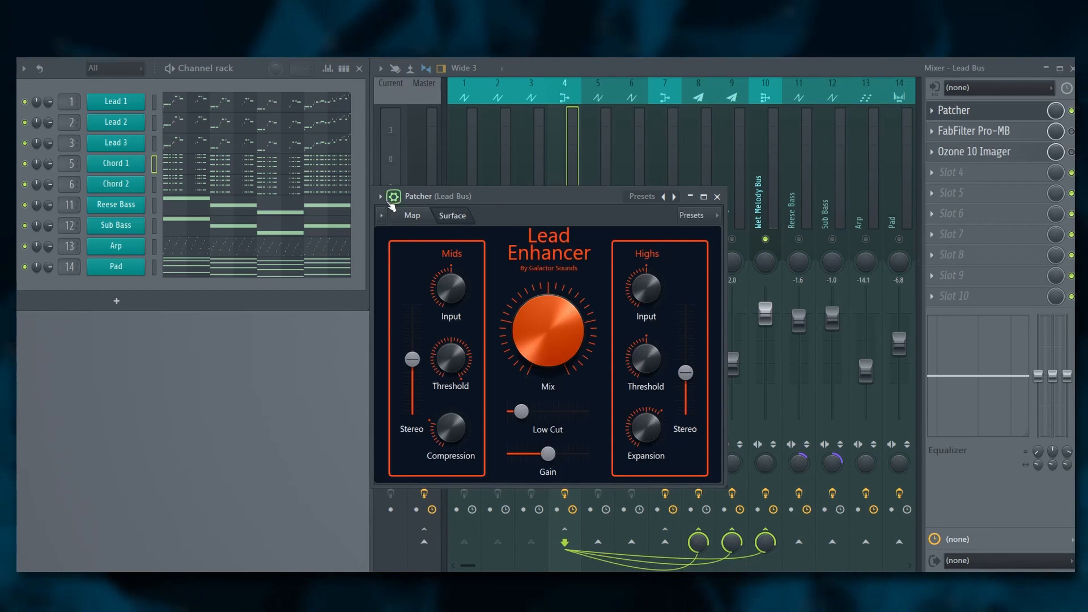
left_click(717, 196)
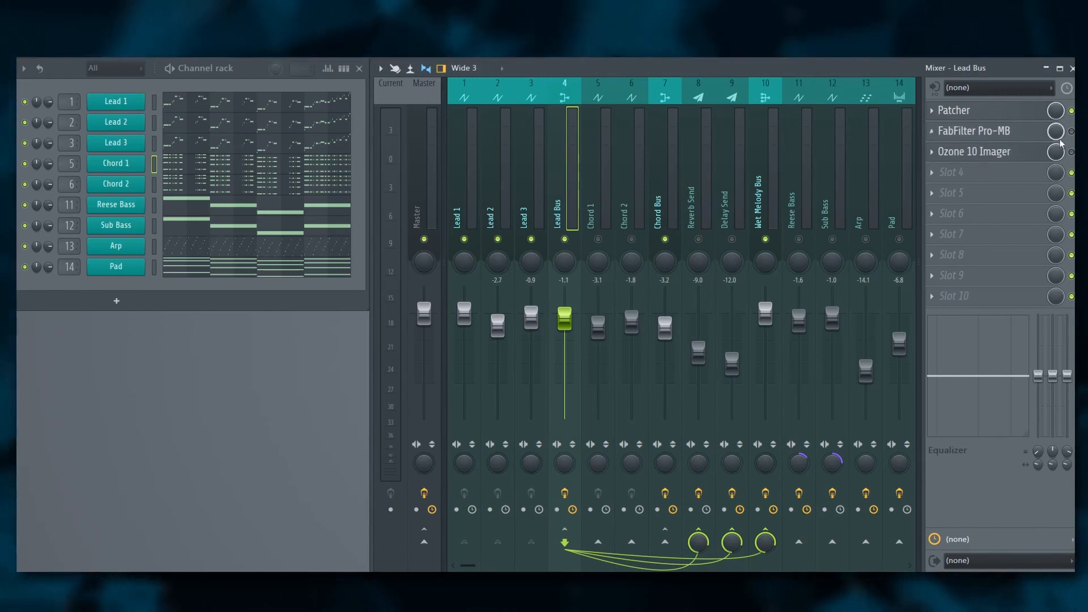
Step: Copy the Lead Bus's FabFilter Pro-MB onto the Chord Bus
left_click(936, 136)
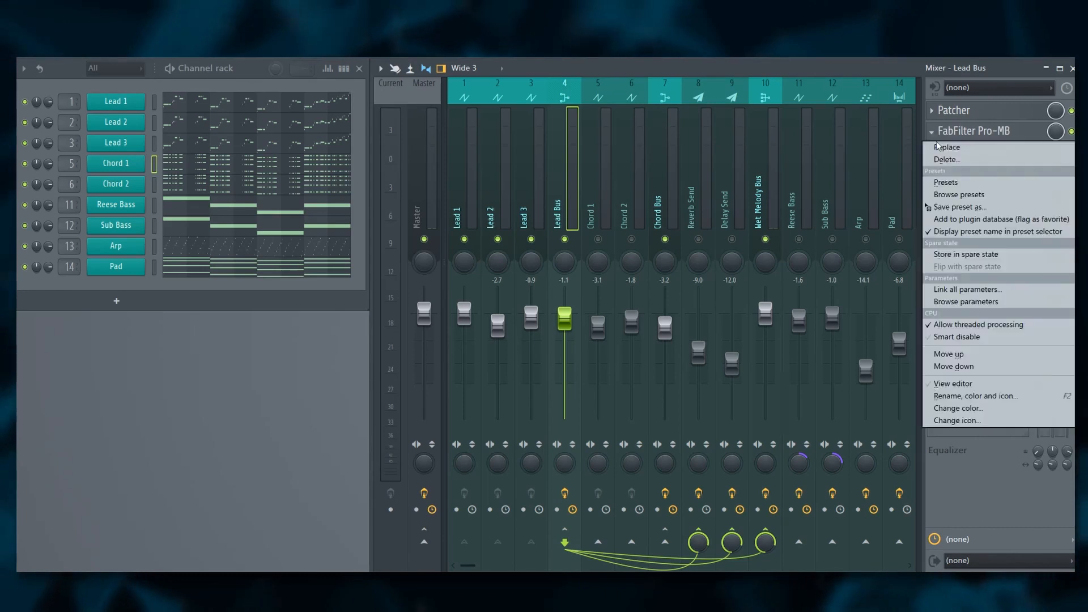
left_click_drag(964, 182, 665, 191)
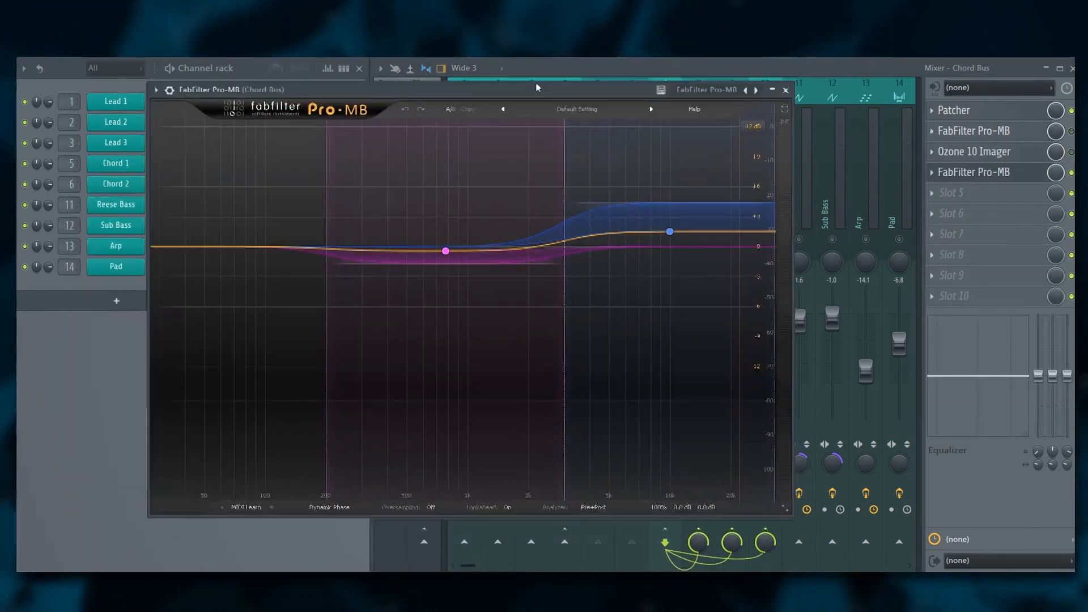
Step: In the copied Pro-MB, switch the mid band to Expand and raise it, and pull the high band down
mouse_move(427, 330)
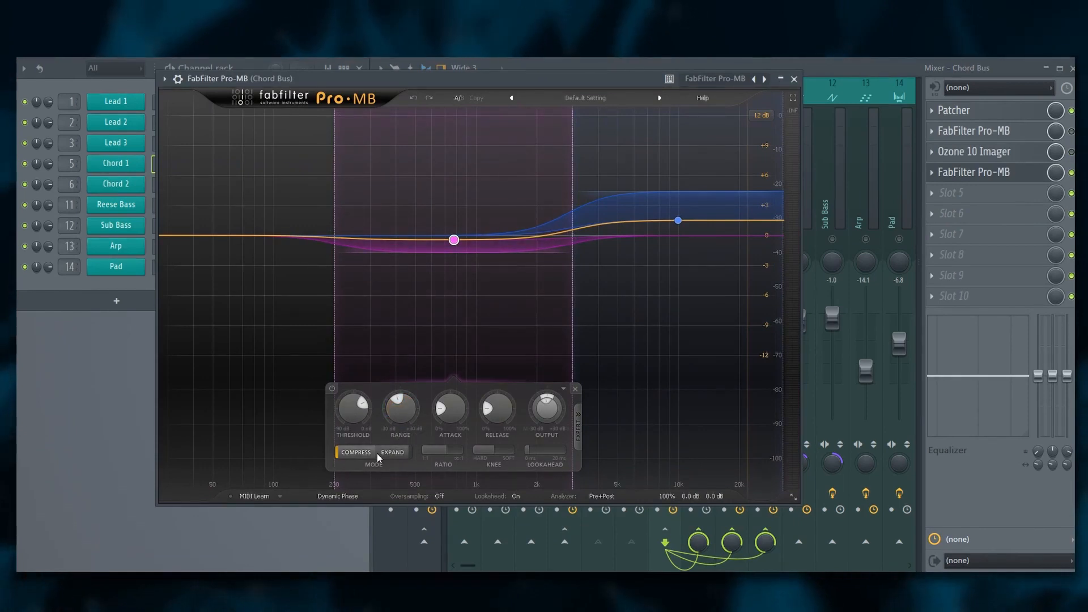
left_click(391, 454)
mouse_move(453, 241)
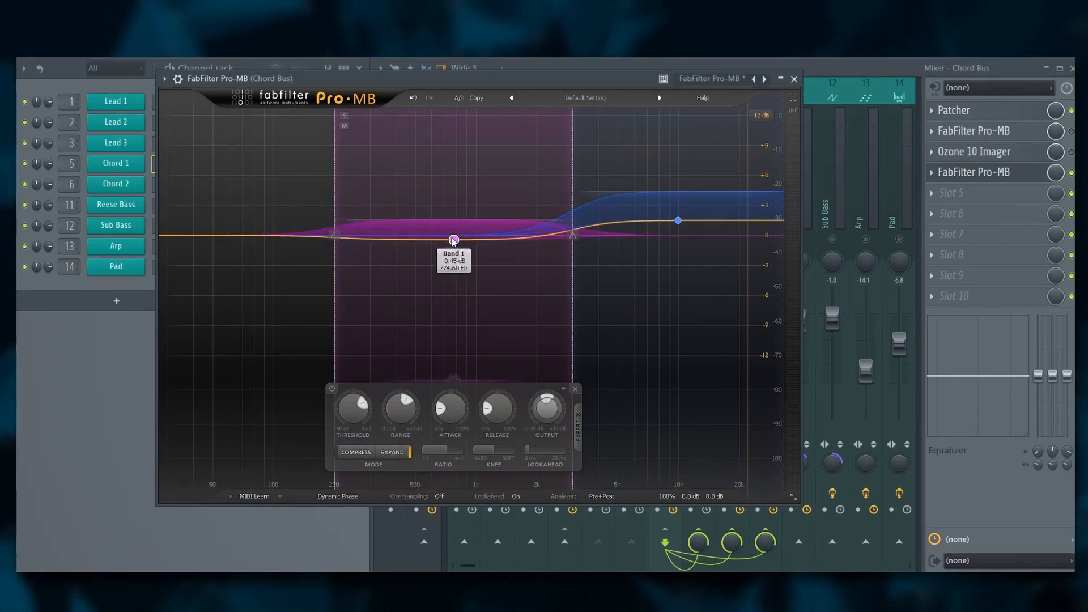
left_click_drag(453, 241, 454, 213)
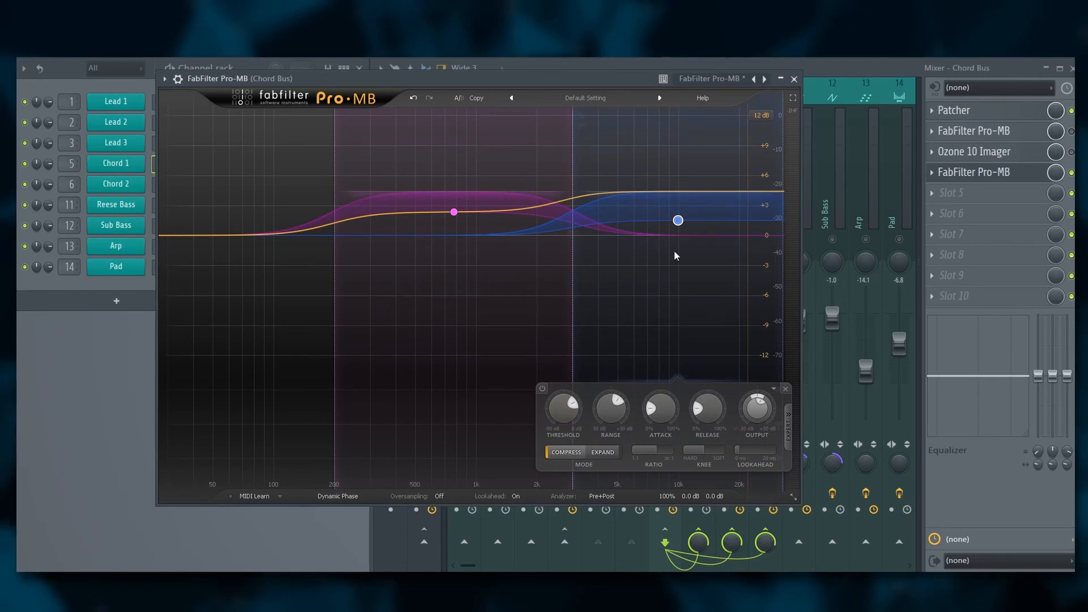
left_click_drag(684, 187, 678, 248)
left_click(1005, 132)
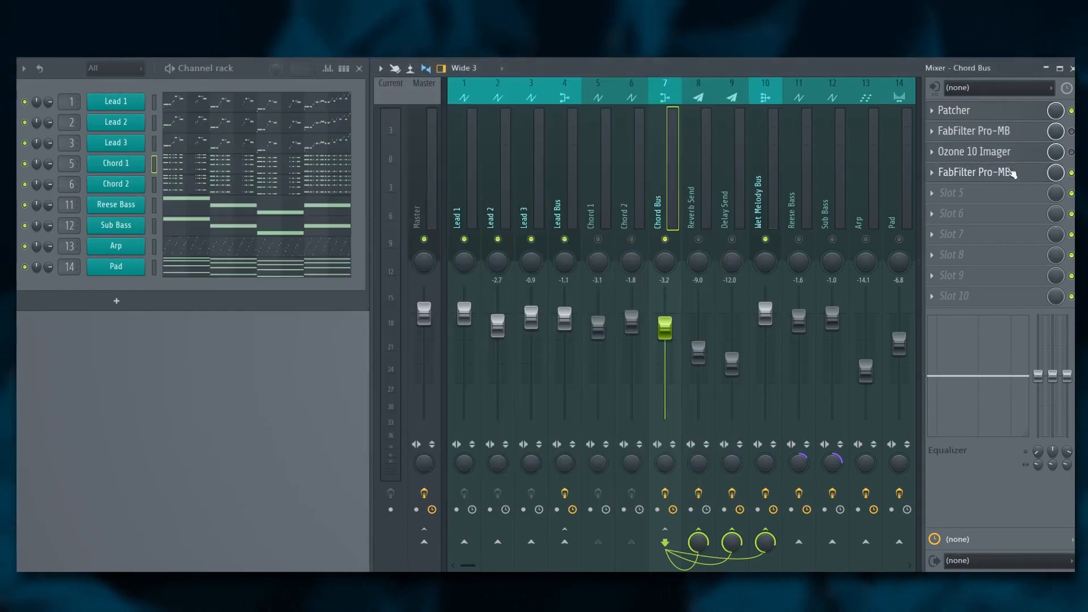
Step: View the Chord Bus's Ozone 10 Imager, and remove the copied FabFilter Pro-MB from slot 4
left_click(1050, 158)
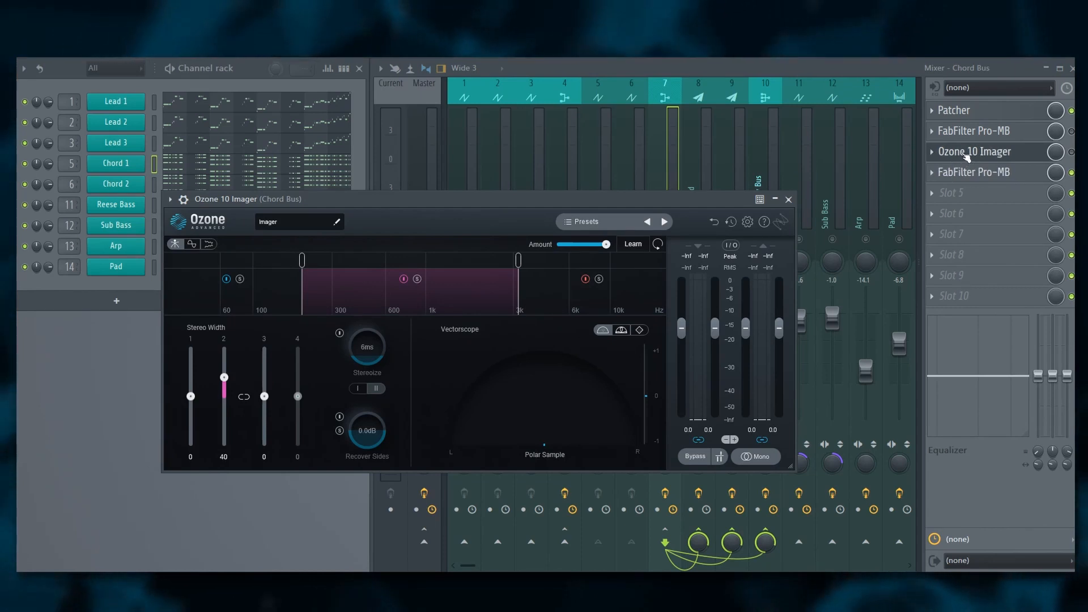
left_click(966, 152)
right_click(963, 172)
left_click(957, 215)
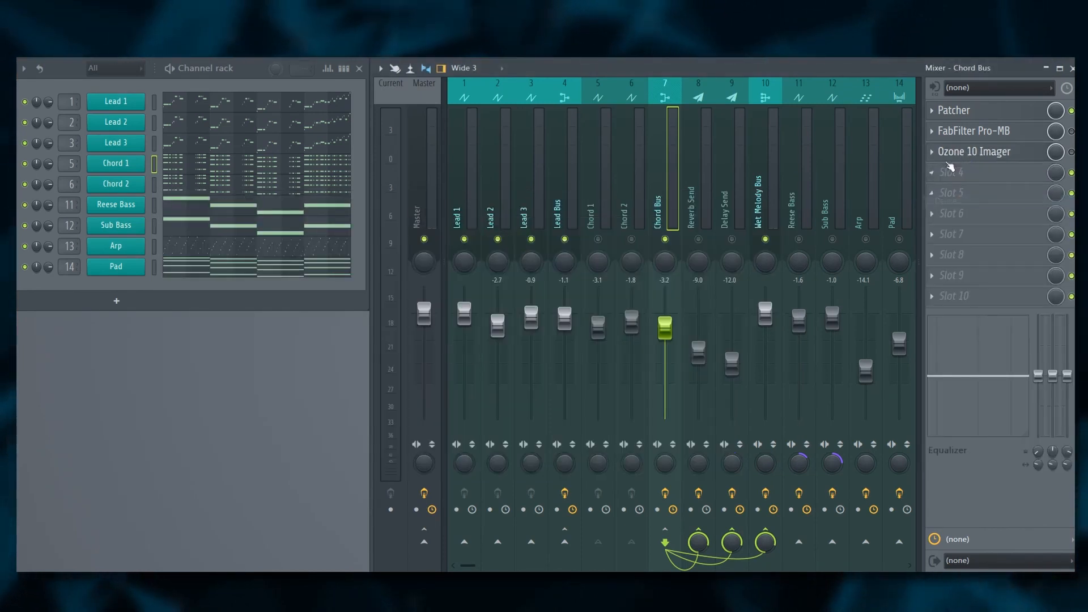
Step: Delete Ozone 10 Imager and FabFilter Pro-MB from the Chord Bus, keeping only Patcher
right_click(935, 157)
left_click(942, 170)
key("Return")
right_click(952, 132)
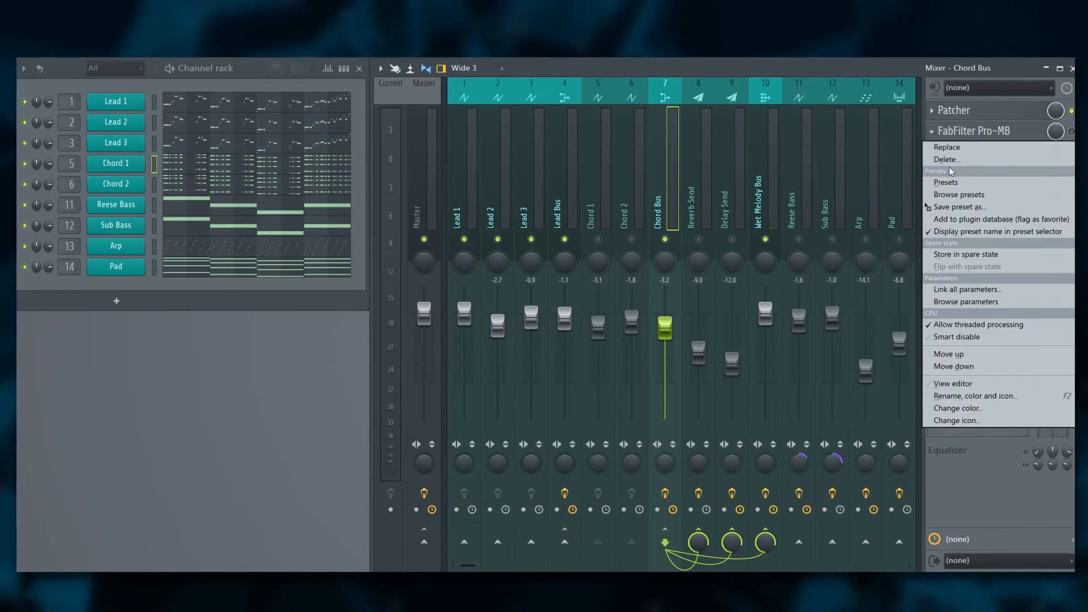
left_click(950, 161)
key("Return")
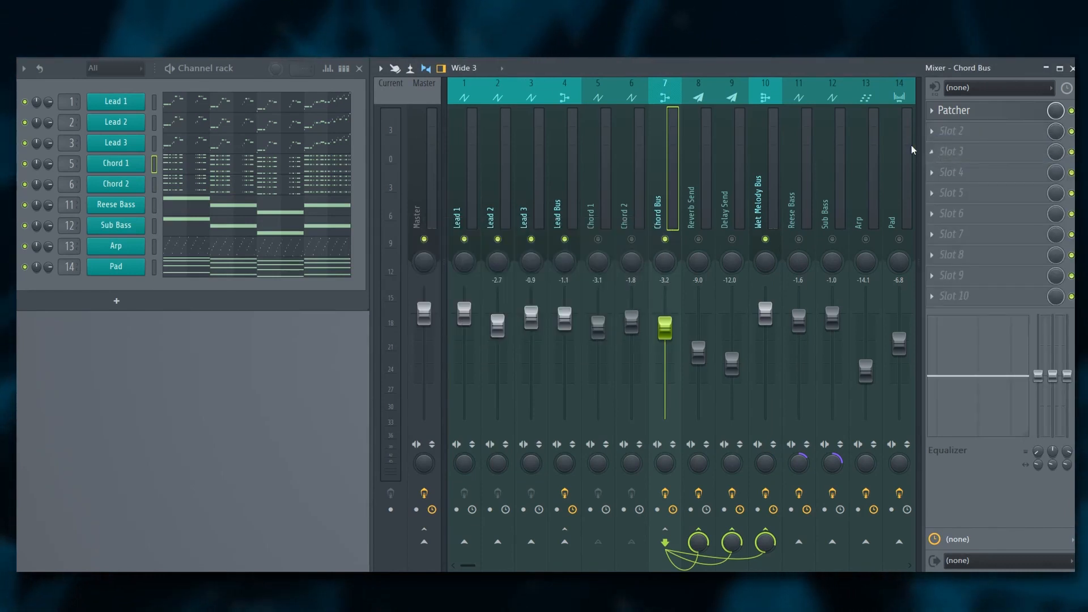
Step: Delete Ozone 10 Imager and FabFilter Pro-MB from the Lead Bus, keeping only Patcher
left_click(568, 186)
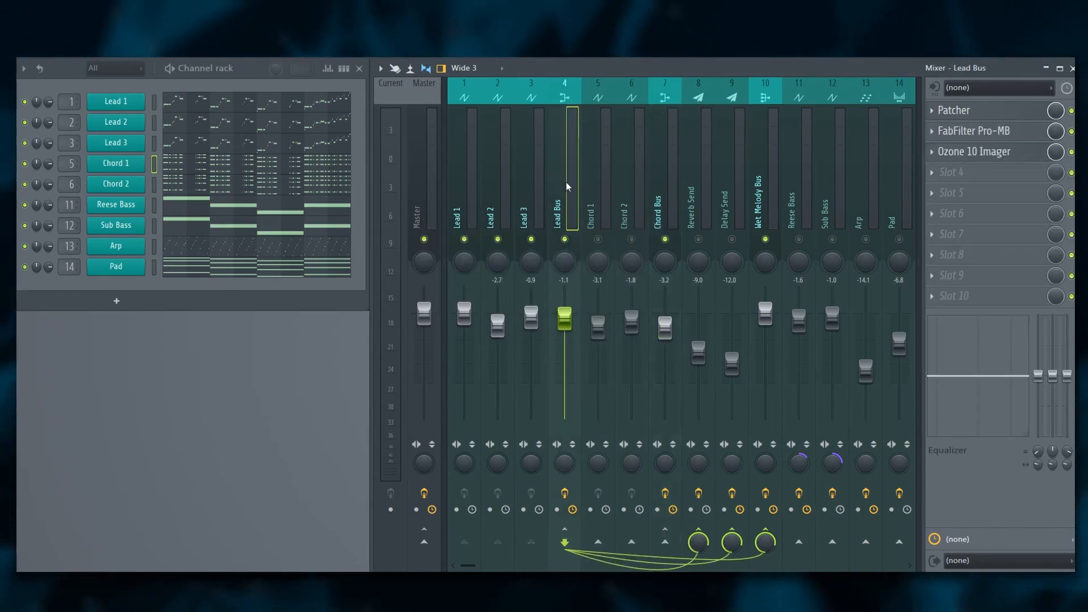
right_click(934, 157)
left_click(952, 190)
key("Return")
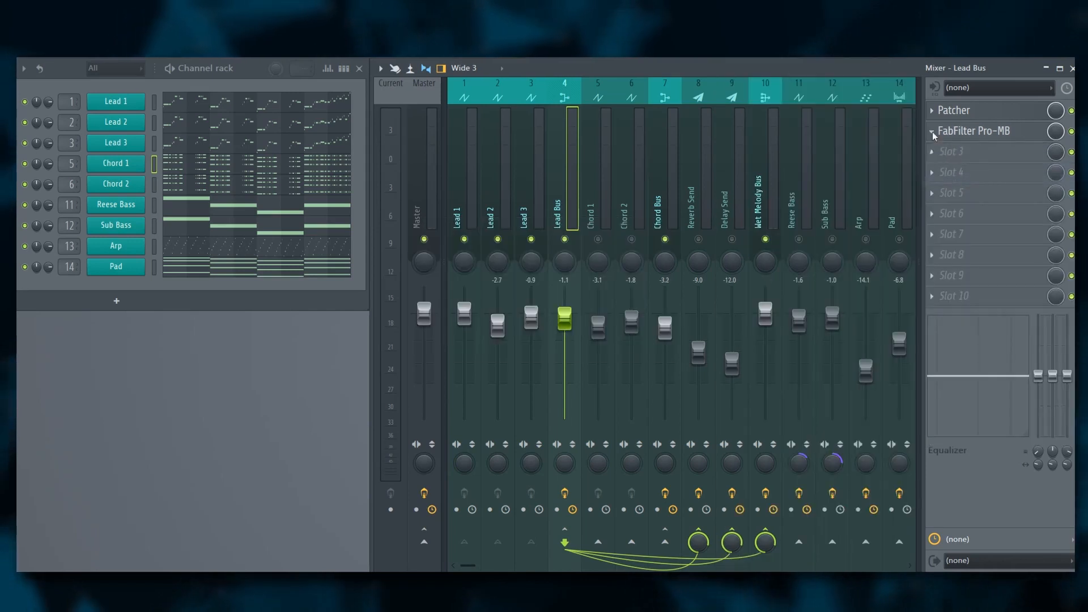
right_click(933, 131)
left_click(952, 164)
key("Return")
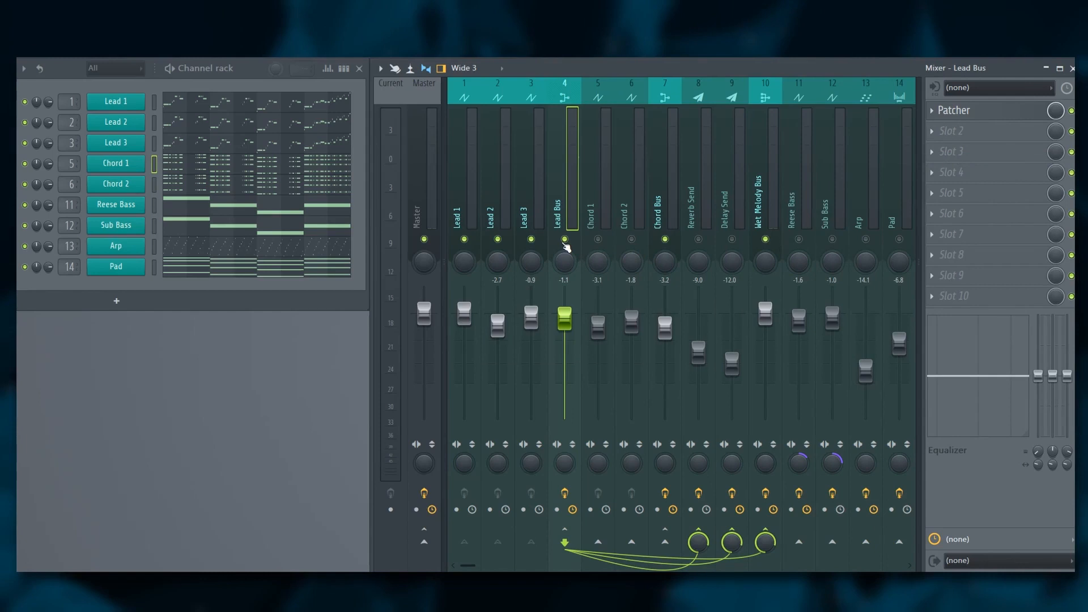
Step: Unmute the Chord 1 and Chord 2 tracks, and play the leads and chords with both bus effects enabled
left_click(598, 239)
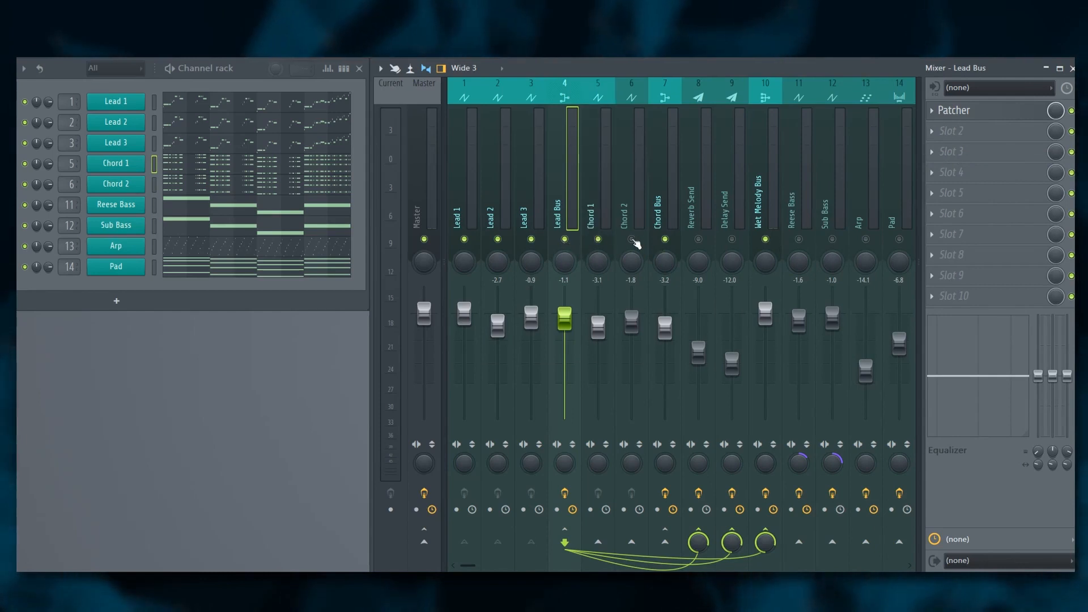
left_click(631, 239)
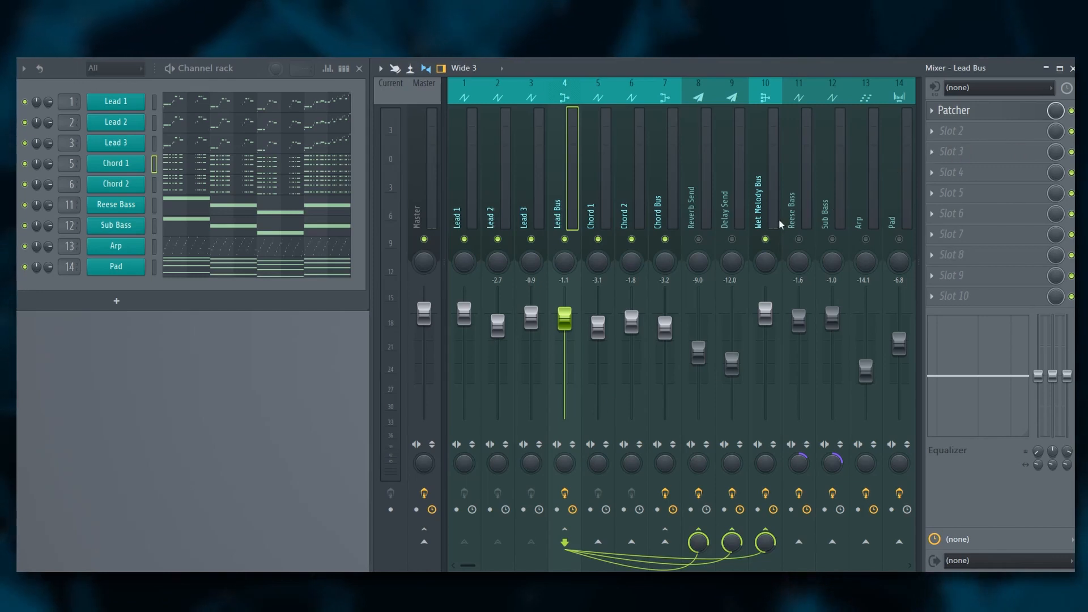
key("space")
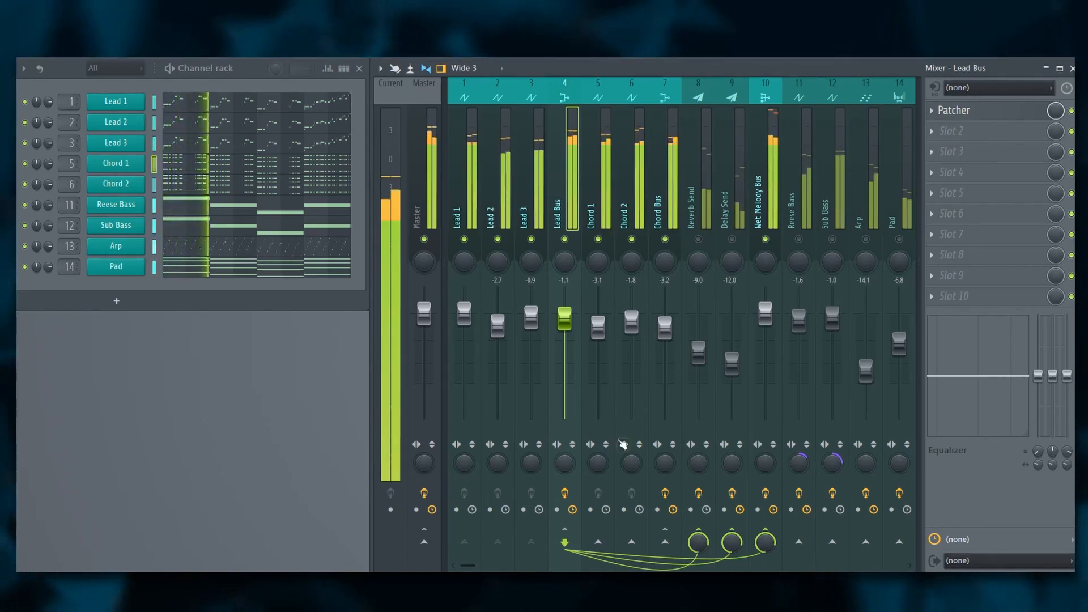
Step: Play the leads and chords with the Lead Bus and Chord Bus effects bypassed for comparison, and re-enable the effects
left_click(565, 493)
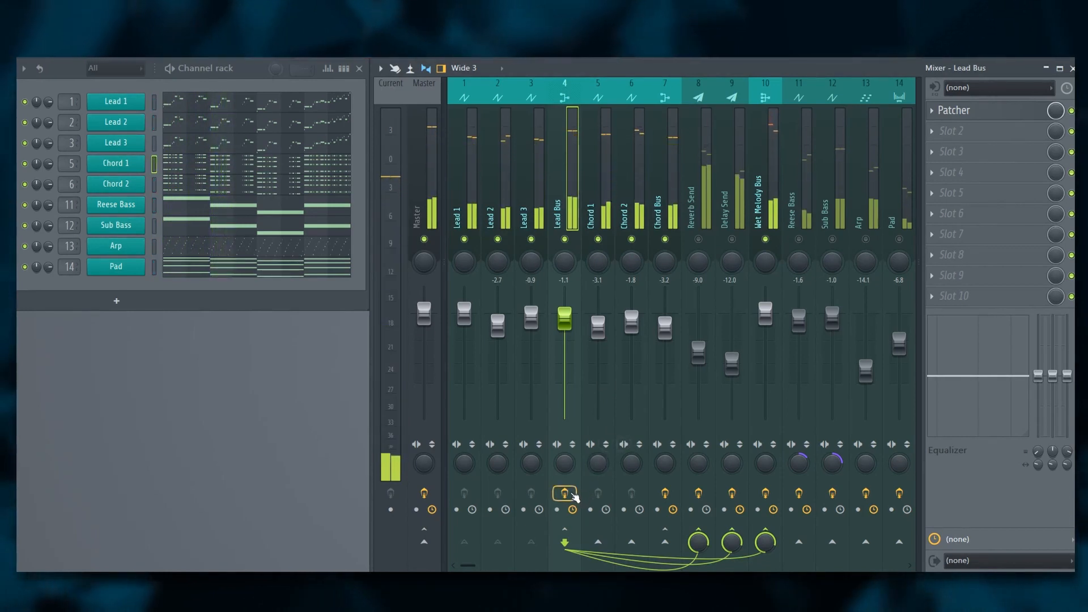
left_click(665, 493)
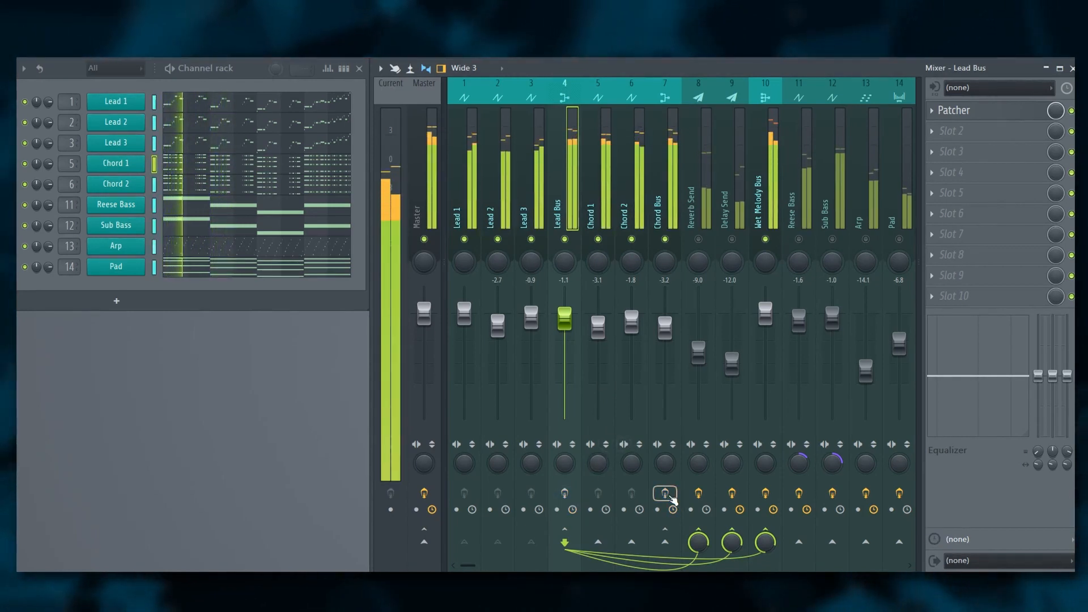
key("space")
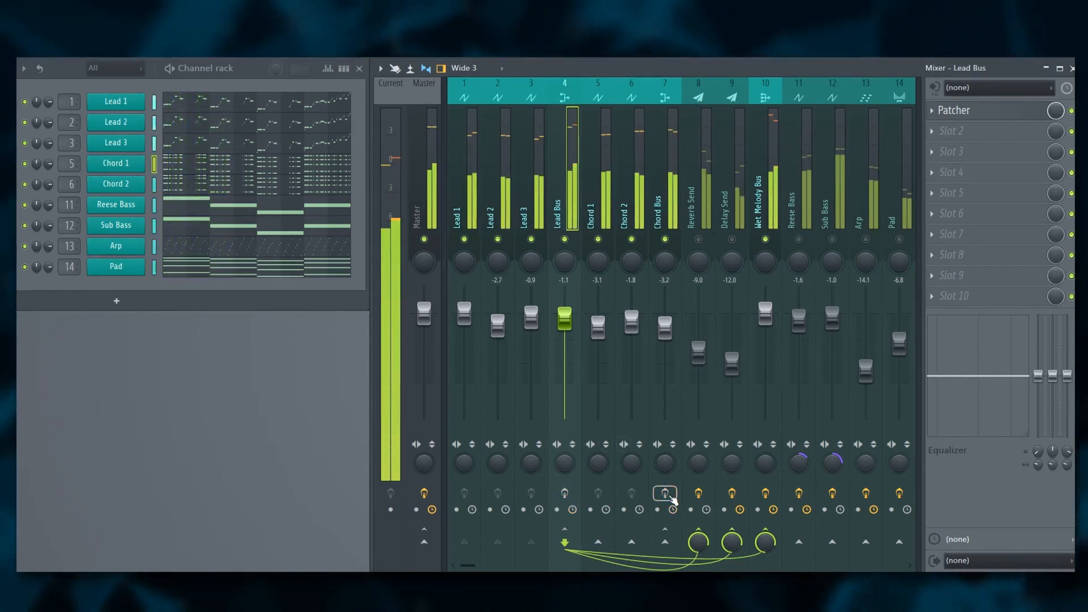
left_click(564, 496)
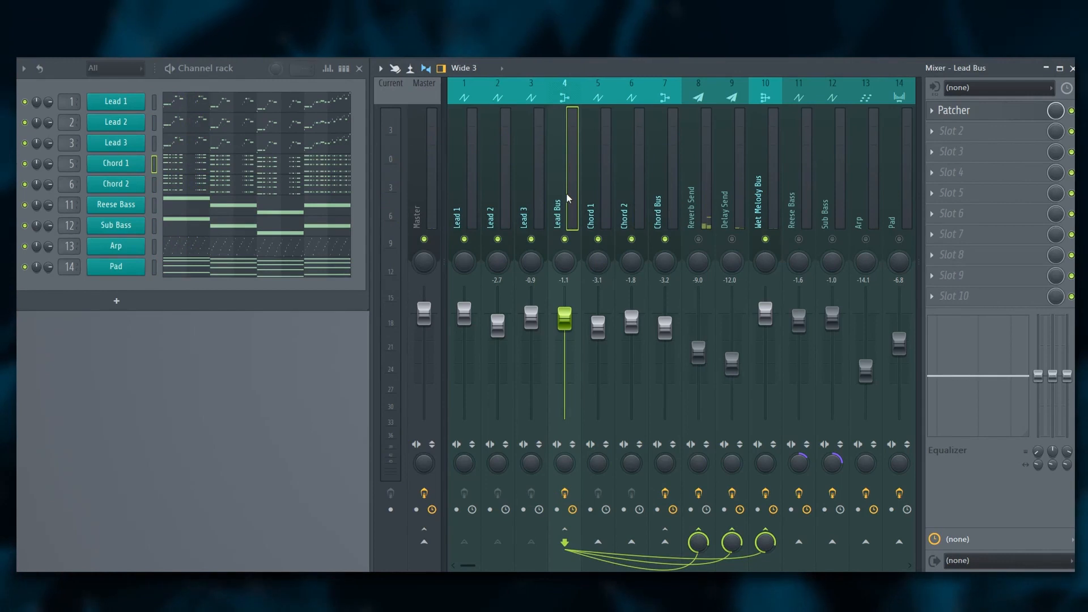
Step: Review the Lead Enhancer's surface controls on the Lead Bus, and close its window
left_click(964, 110)
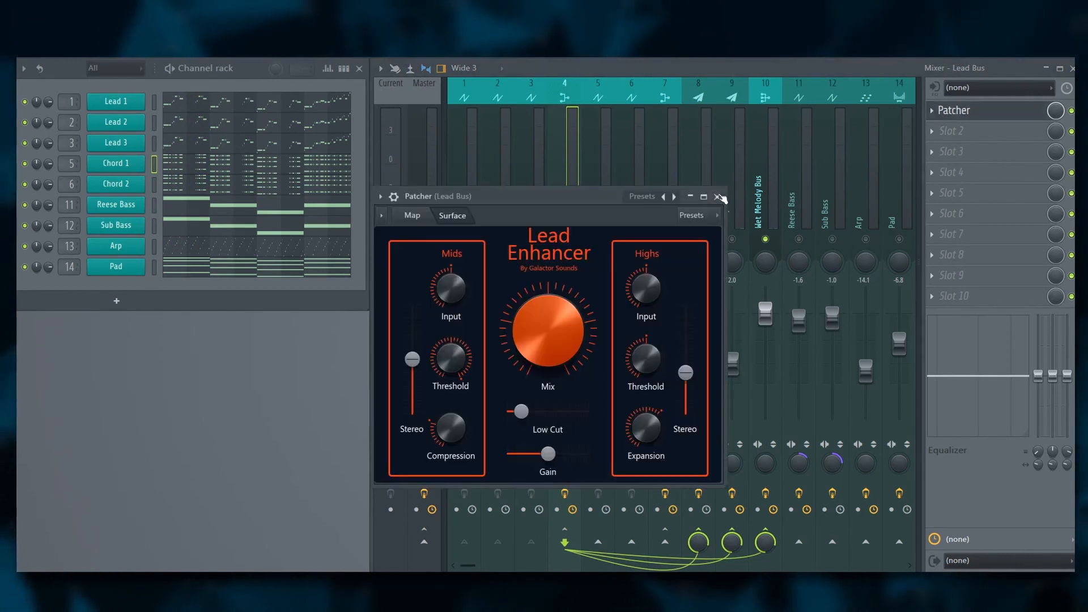
left_click(717, 198)
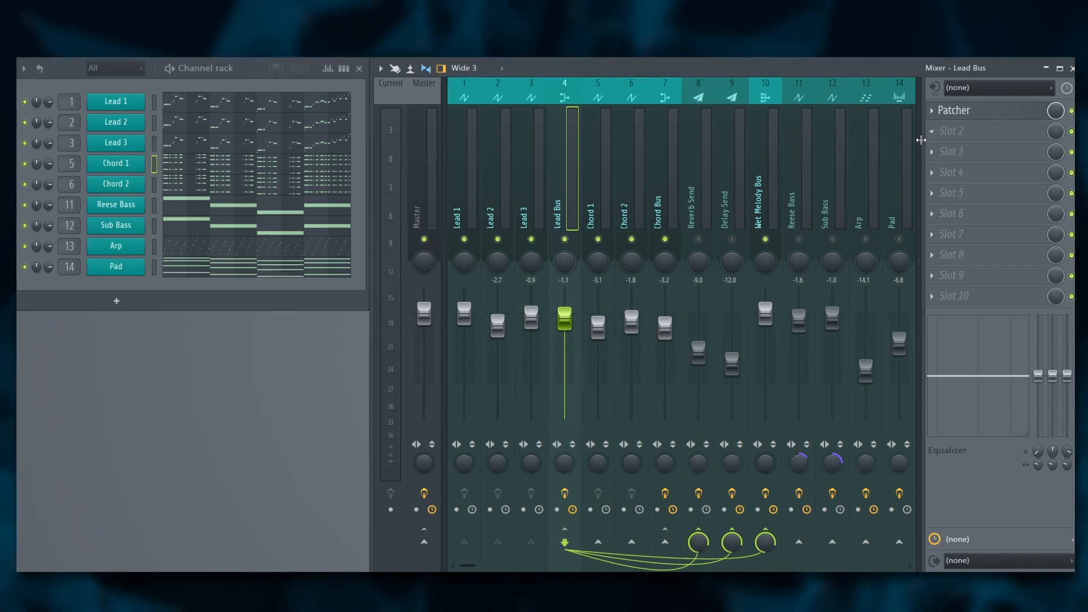
left_click(952, 130)
key("Escape")
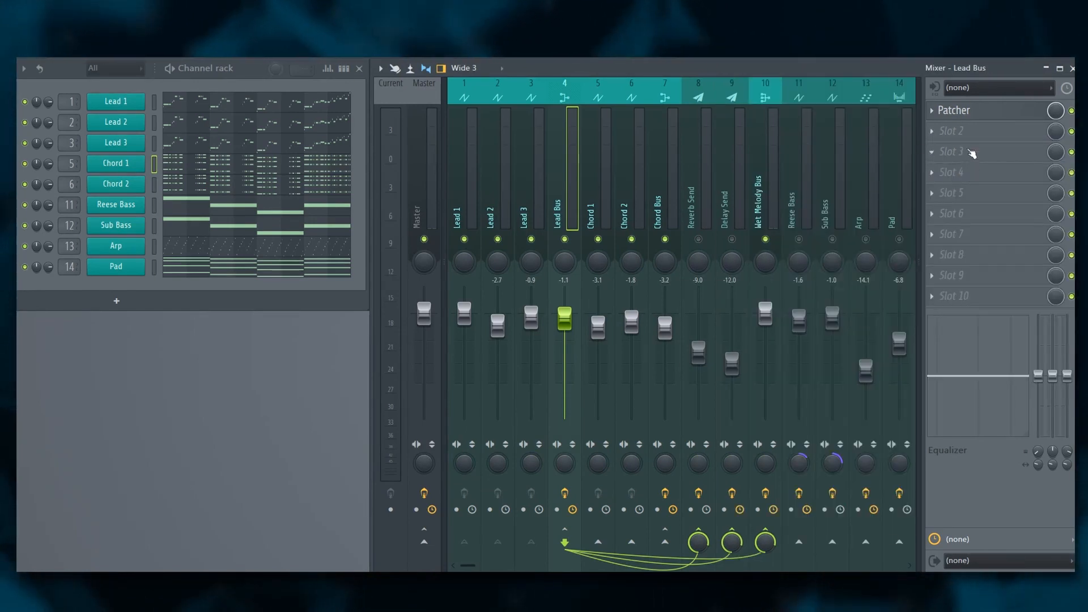
left_click(963, 112)
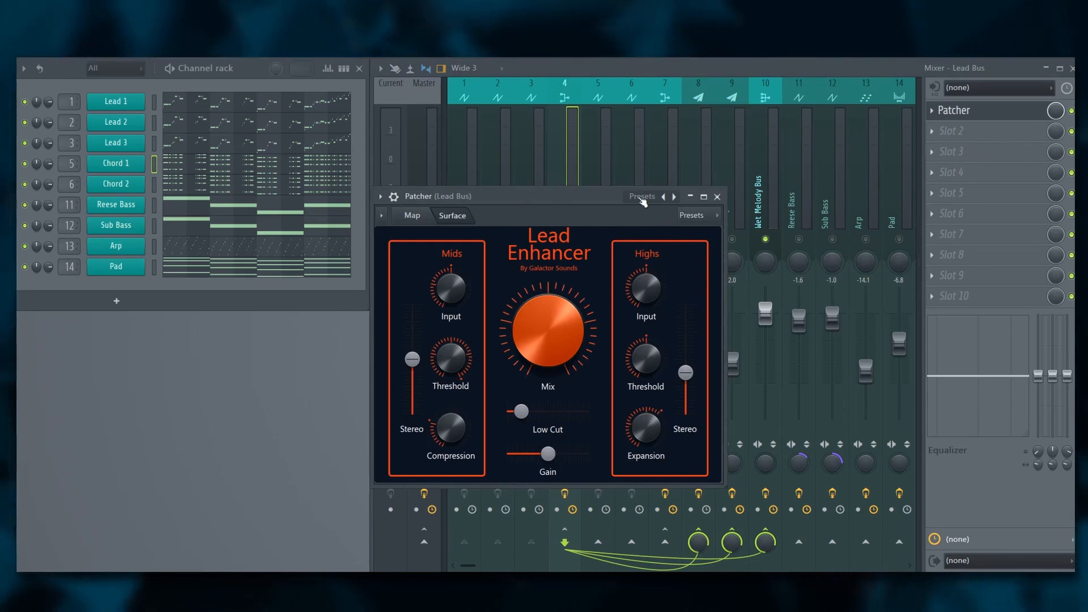
left_click(717, 197)
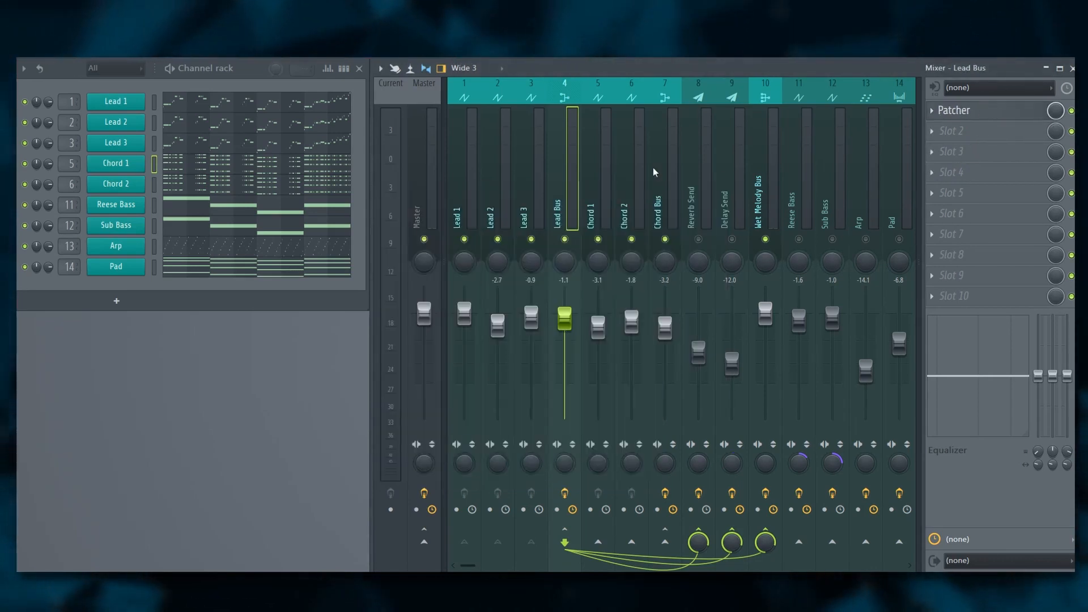